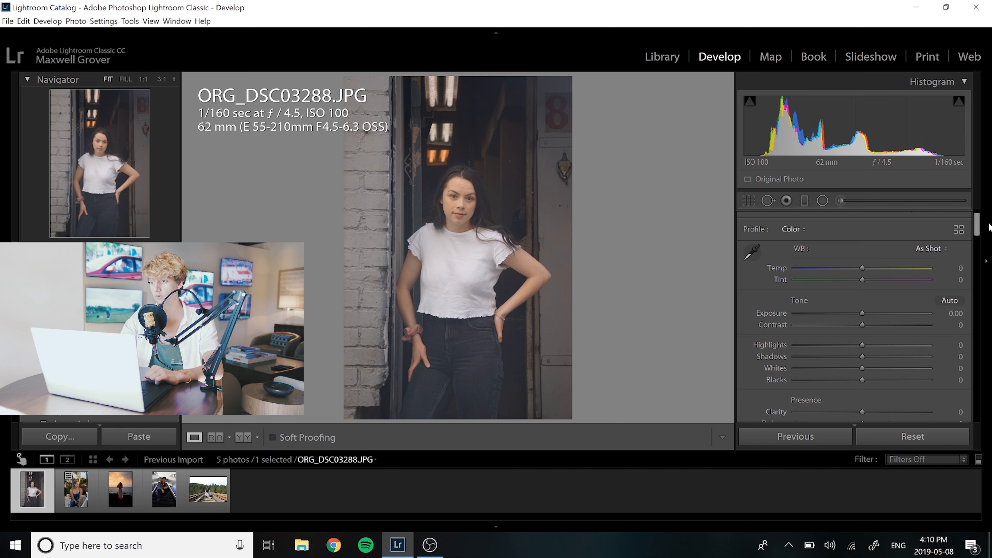
In Calibration, set the Blue Primary hue to -35 and the Red Primary hue to +18 with saturation -27
drag(977, 223, 979, 405)
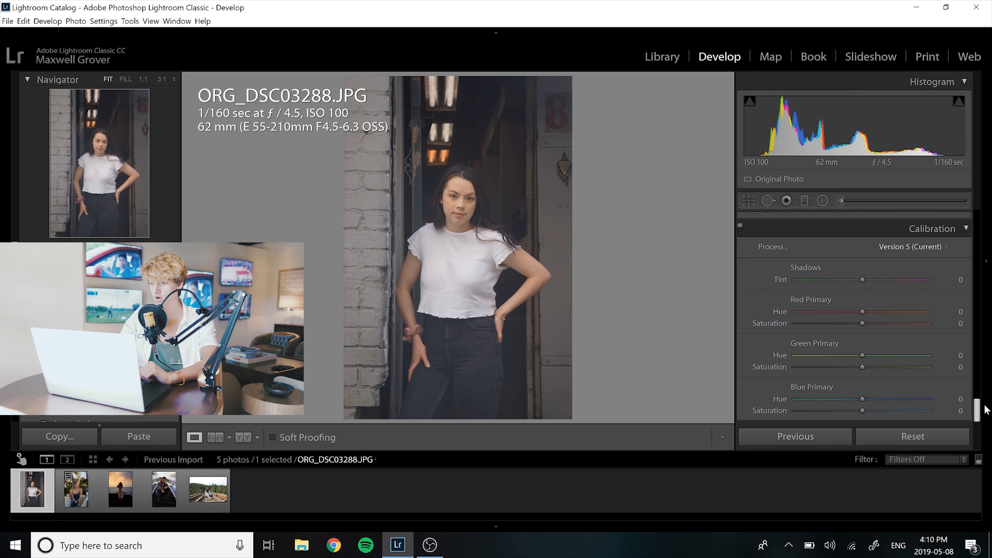
click(839, 401)
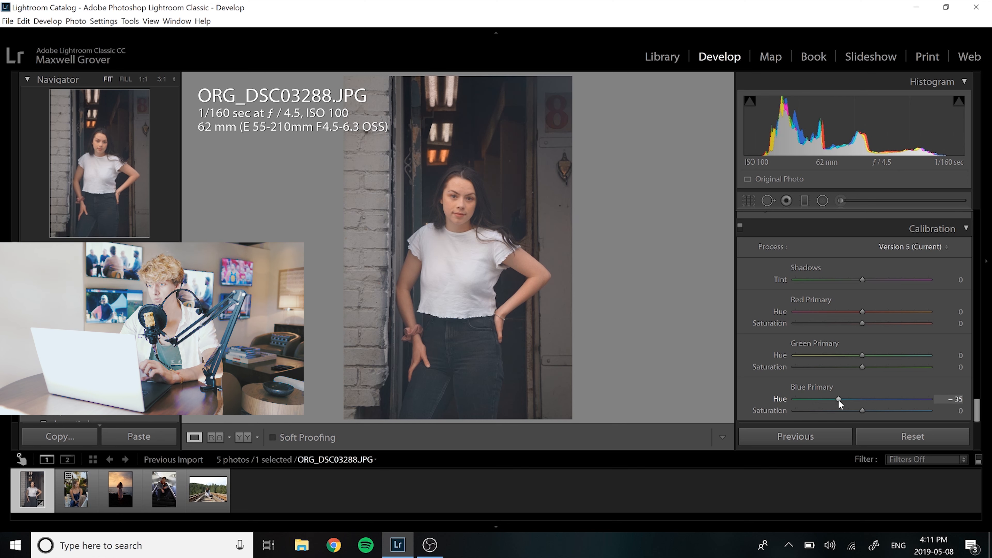
click(874, 313)
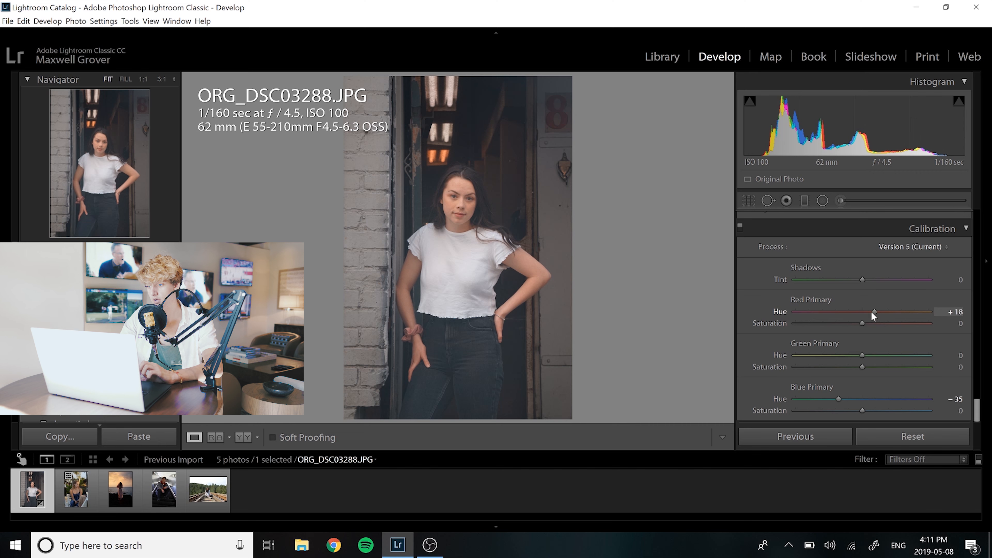
click(846, 323)
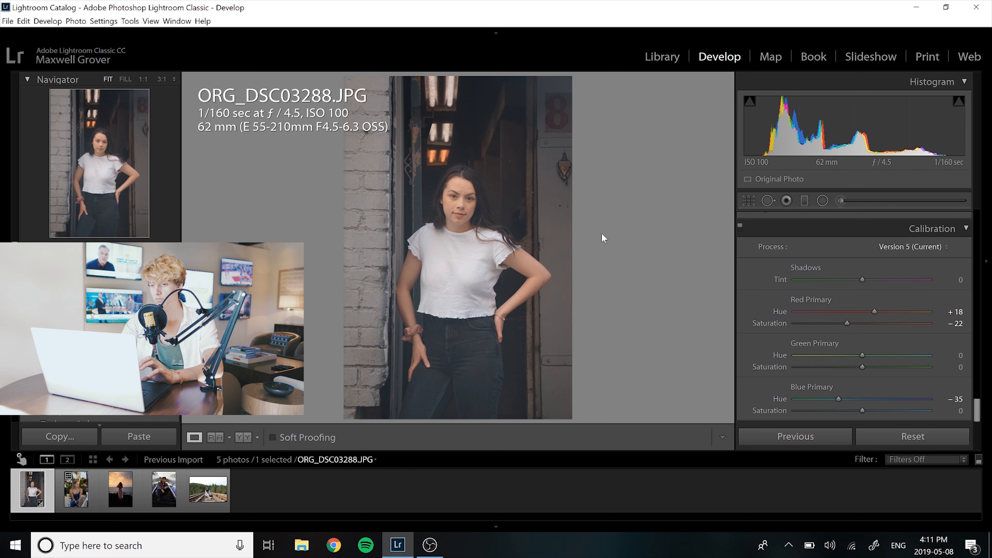
drag(847, 324, 843, 323)
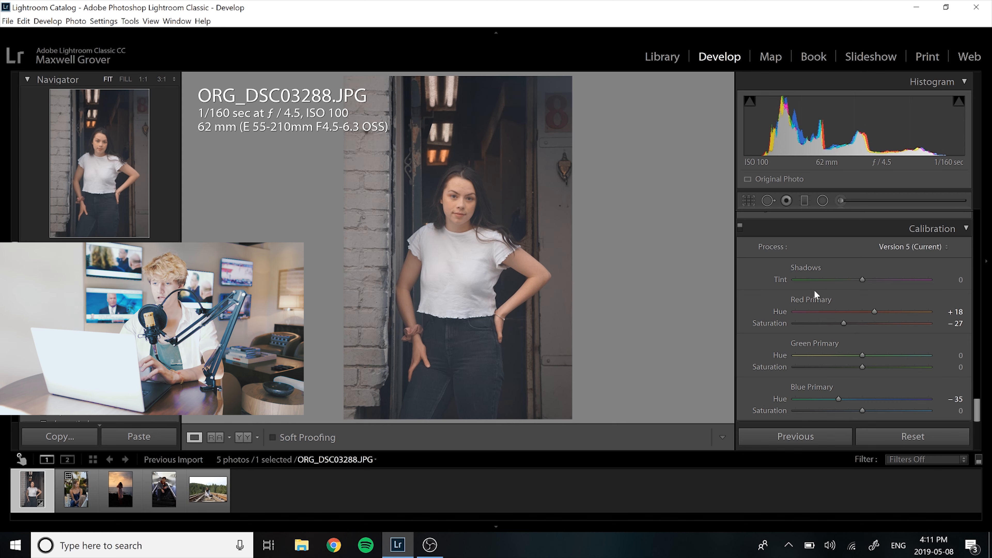
Set the Green Primary hue to +12 and the calibration Shadows tint to +26
click(518, 374)
drag(518, 374, 477, 202)
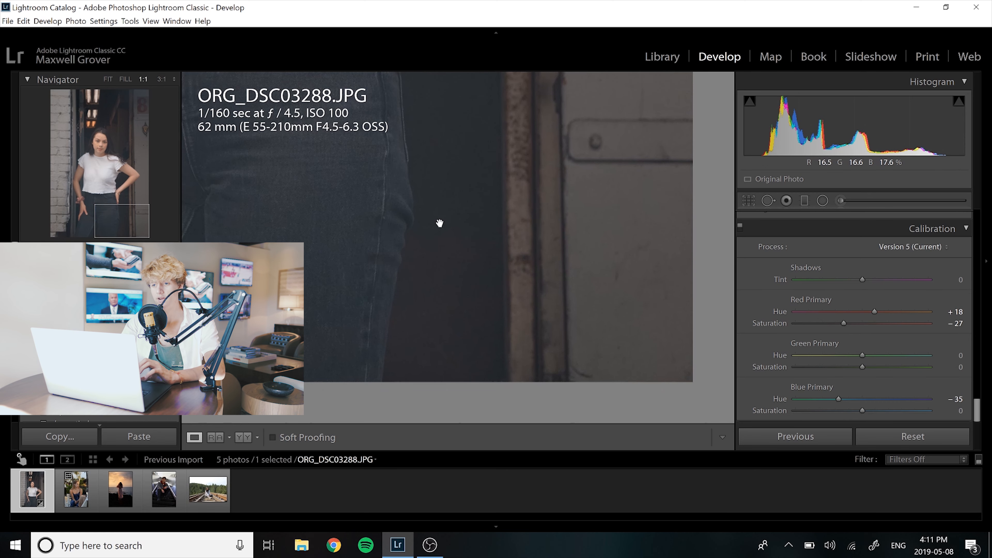
click(465, 220)
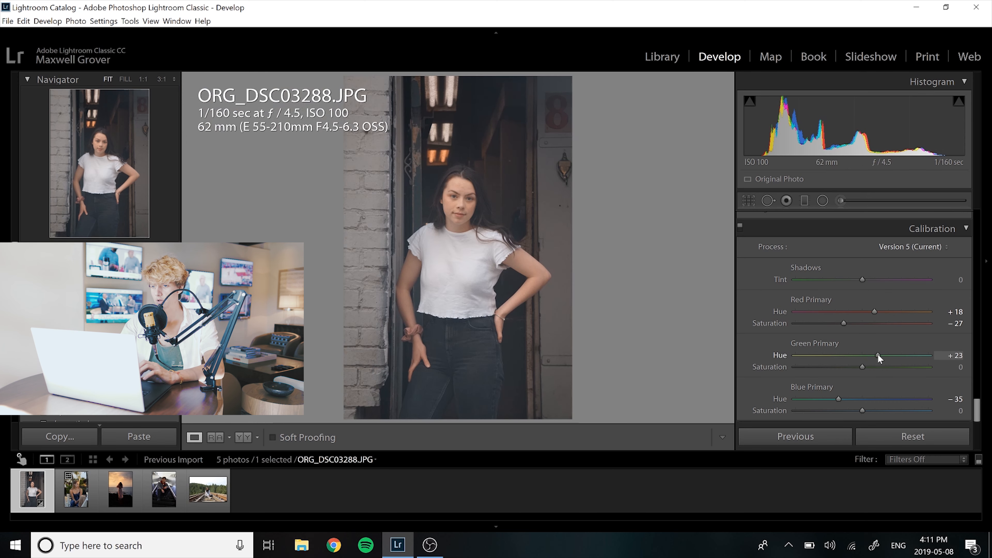
mouse_move(877, 355)
mouse_down()
mouse_move(945, 363)
mouse_move(824, 358)
mouse_move(859, 360)
mouse_up()
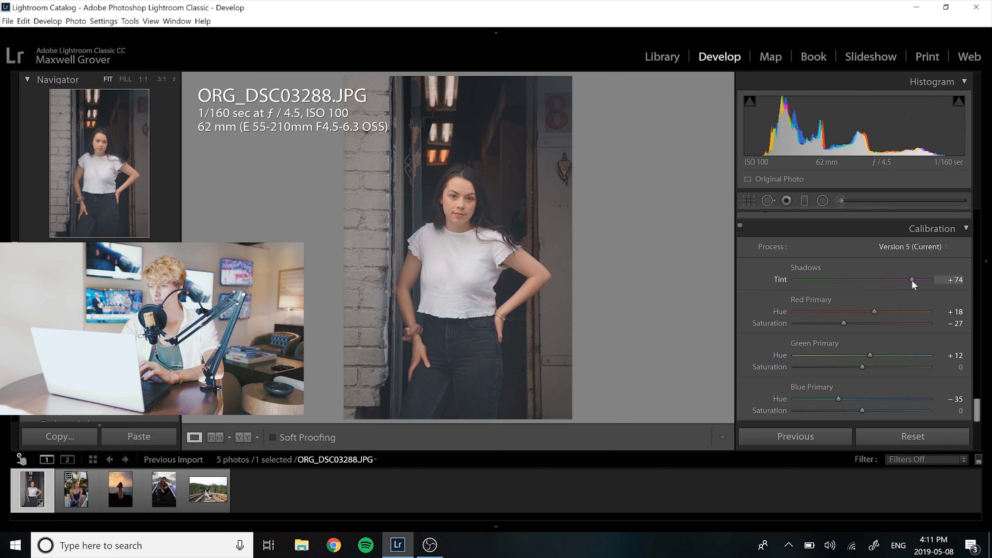
drag(912, 280, 763, 294)
drag(855, 280, 881, 290)
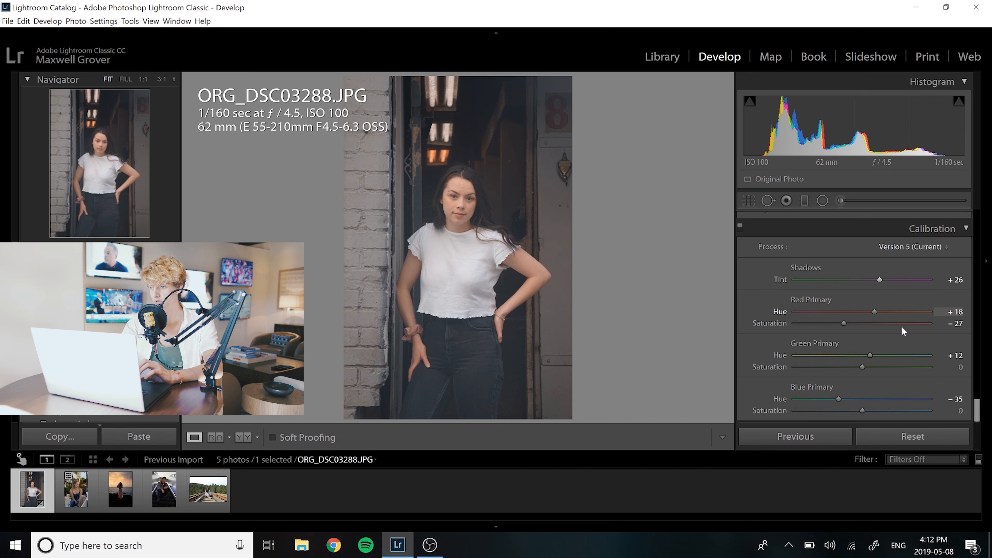
Set the photo's sharpening amount to 23
drag(978, 407, 980, 343)
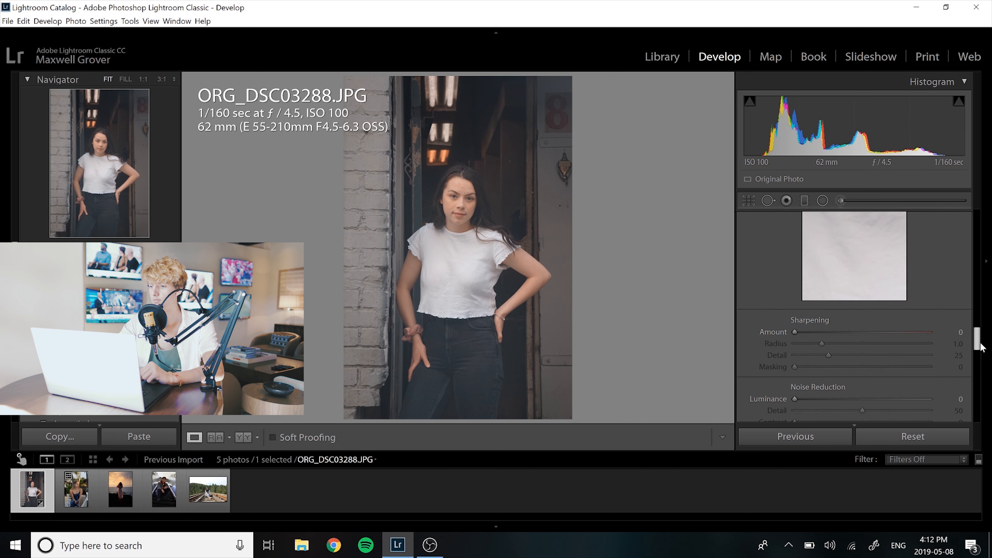
drag(795, 329, 816, 331)
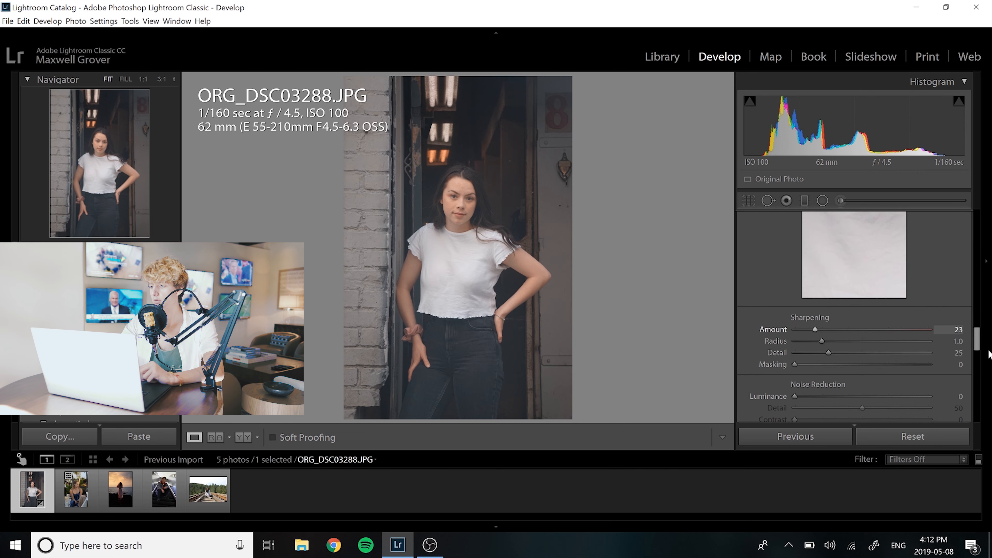
Split-tone the highlights with hue 49 and saturation 3
drag(977, 341, 977, 322)
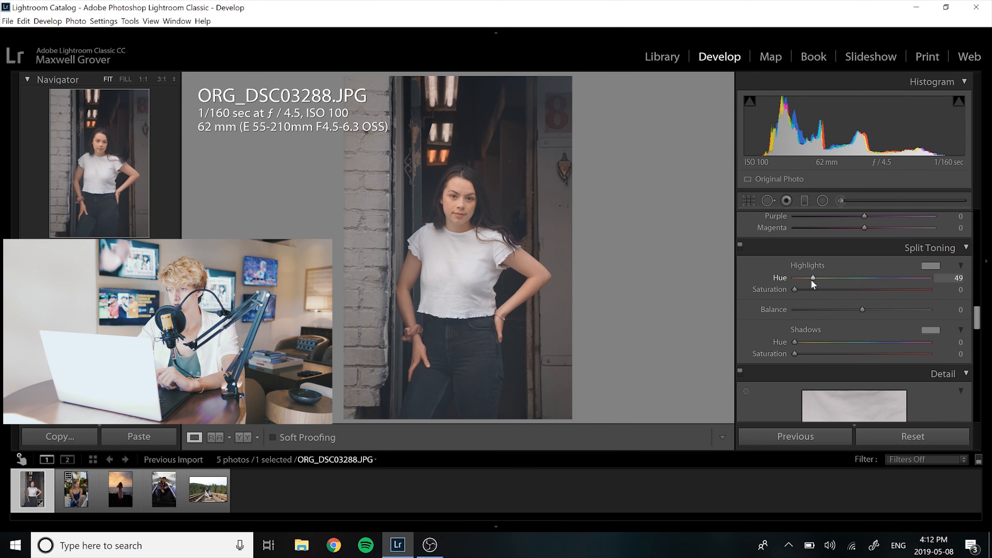
click(809, 290)
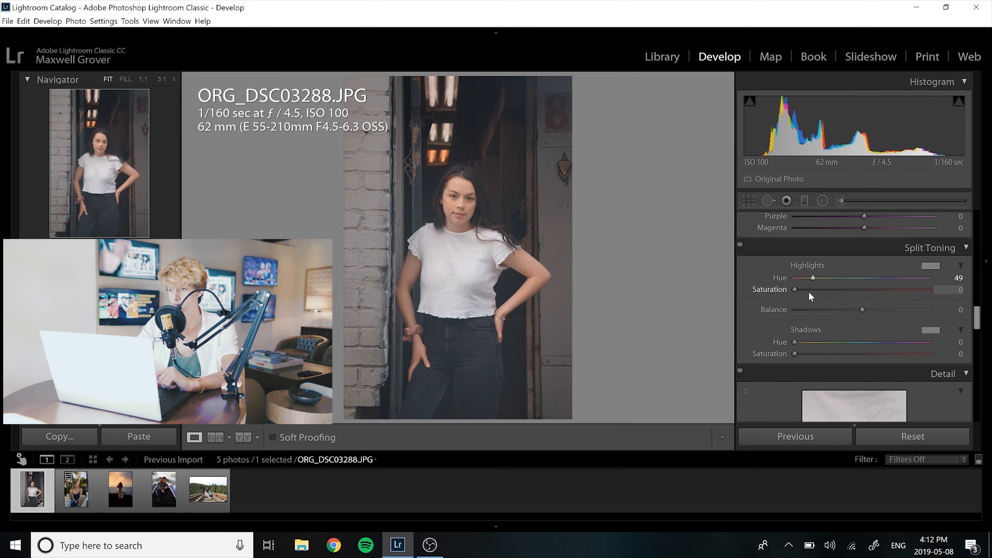
click(803, 288)
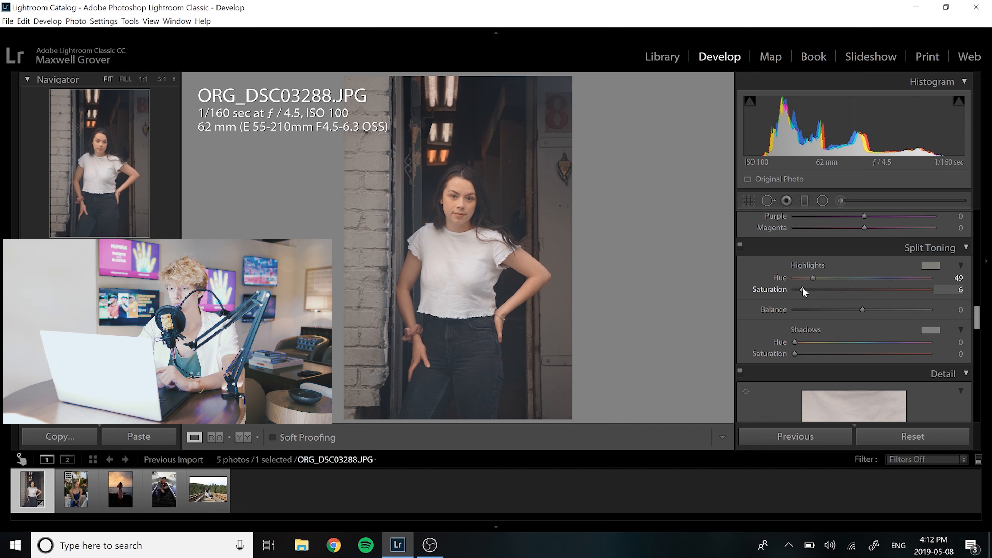
drag(802, 289, 795, 291)
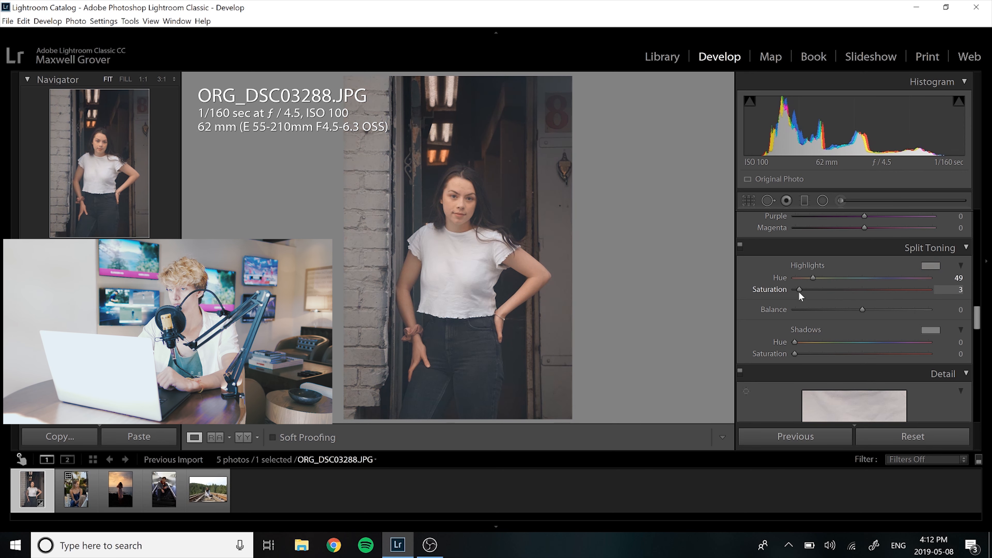
Split-tone the shadows with hue 170 and saturation 3
click(858, 340)
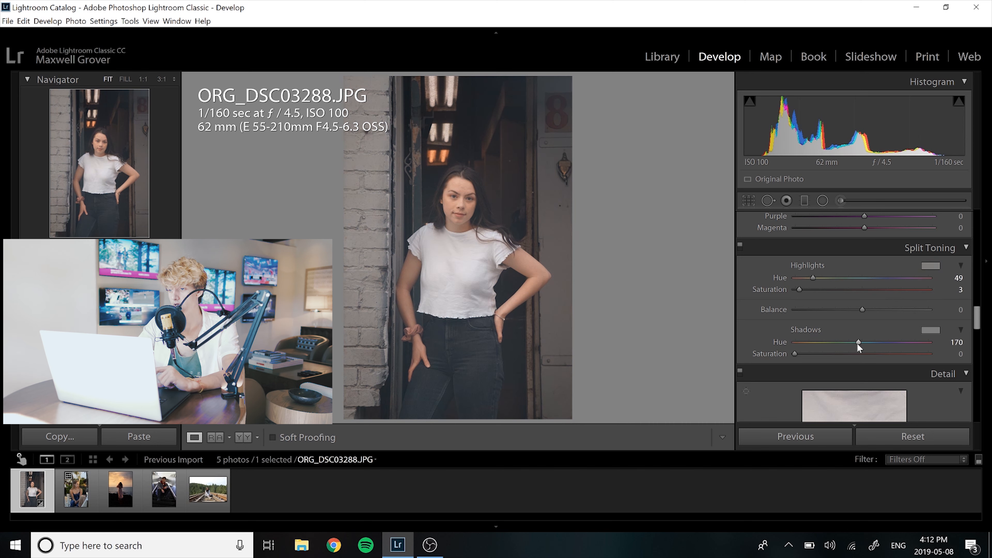
click(811, 354)
drag(811, 354, 798, 352)
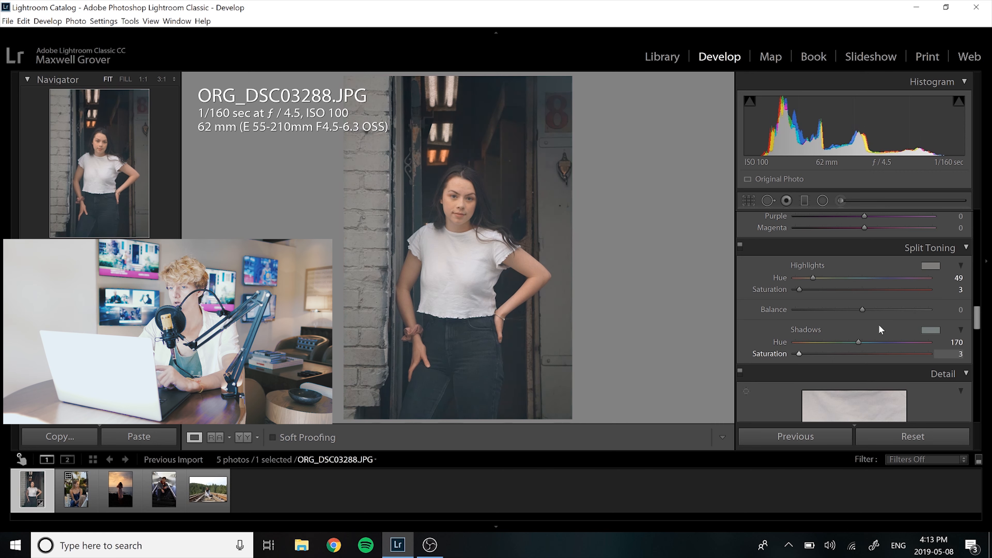
Compare the edited portrait with its original by switching repeatedly between the before and after views
scroll(879, 328, up, 3)
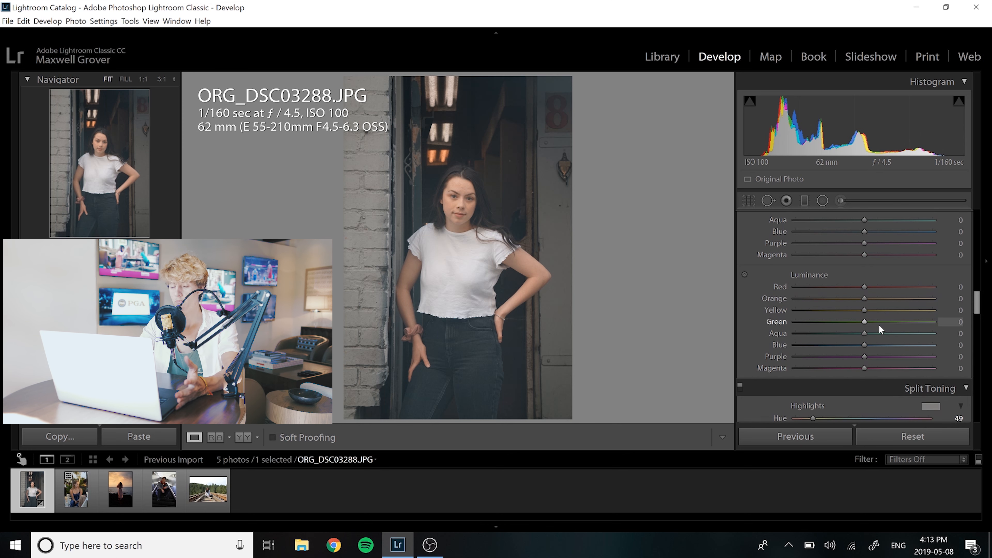
key(backslash)
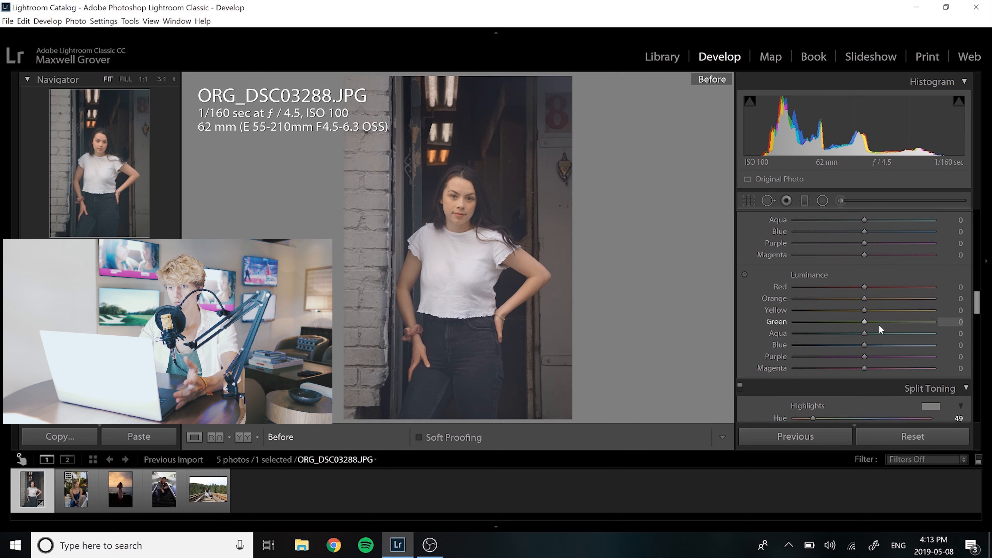
key(backslash)
key(backslash)
key(backslash)
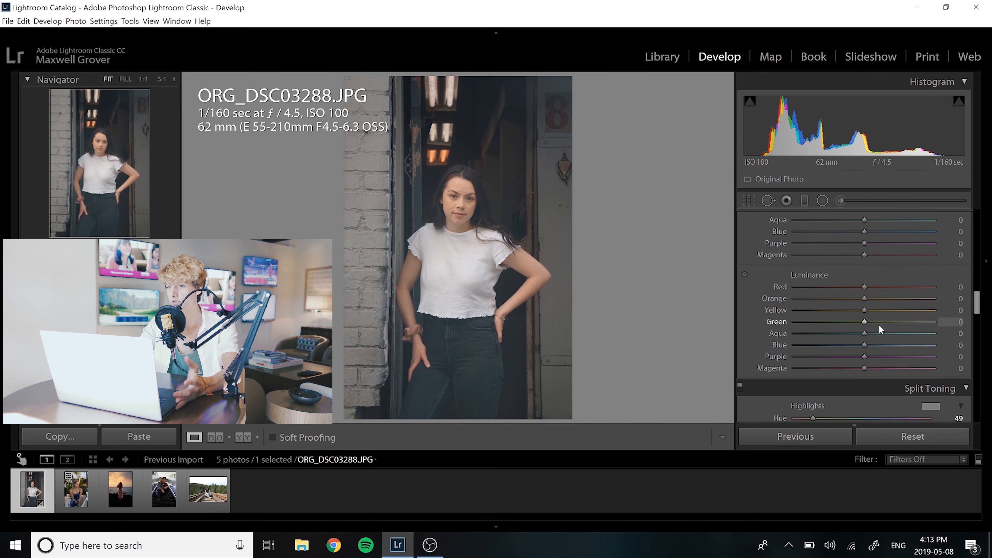
key(backslash)
key(backslash)
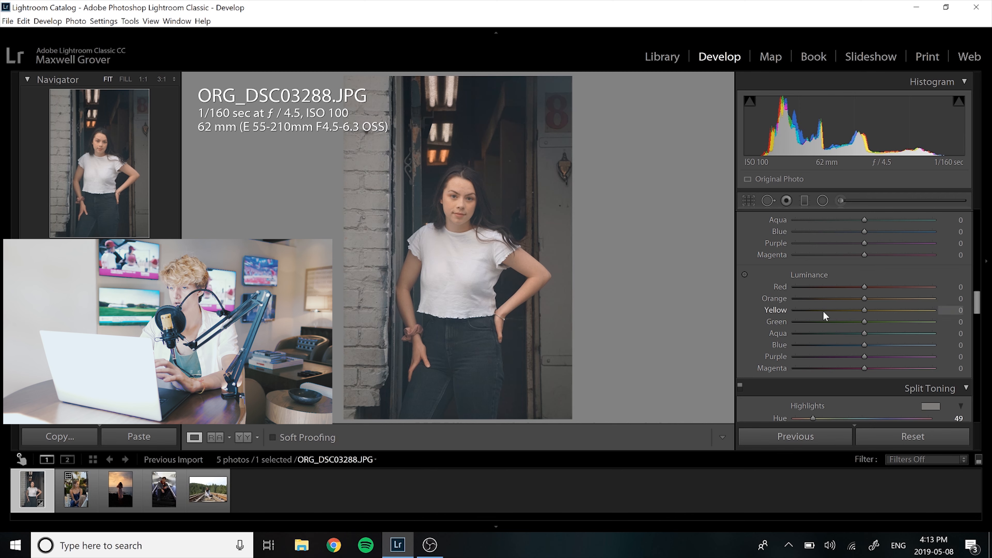
key(backslash)
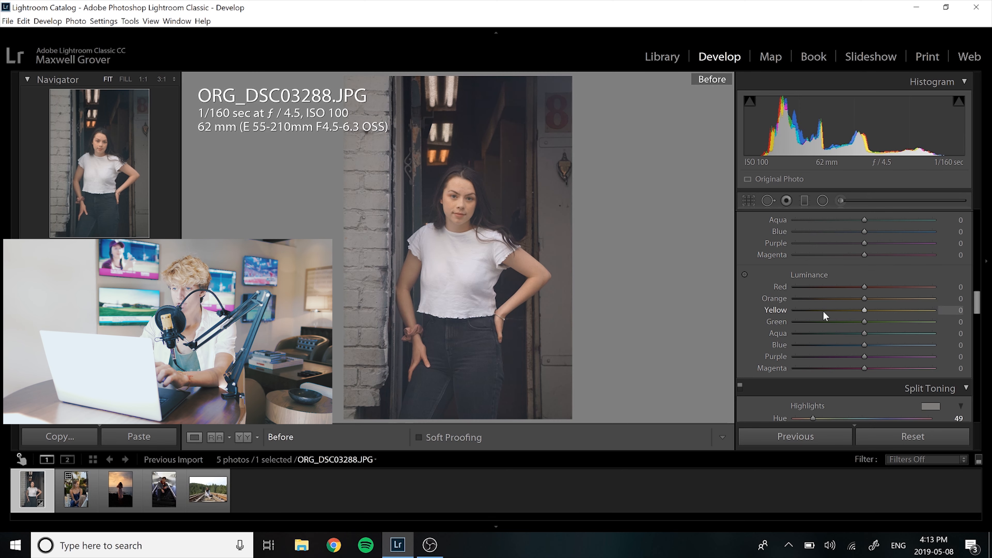
key(backslash)
key(backslash)
key(backslash)
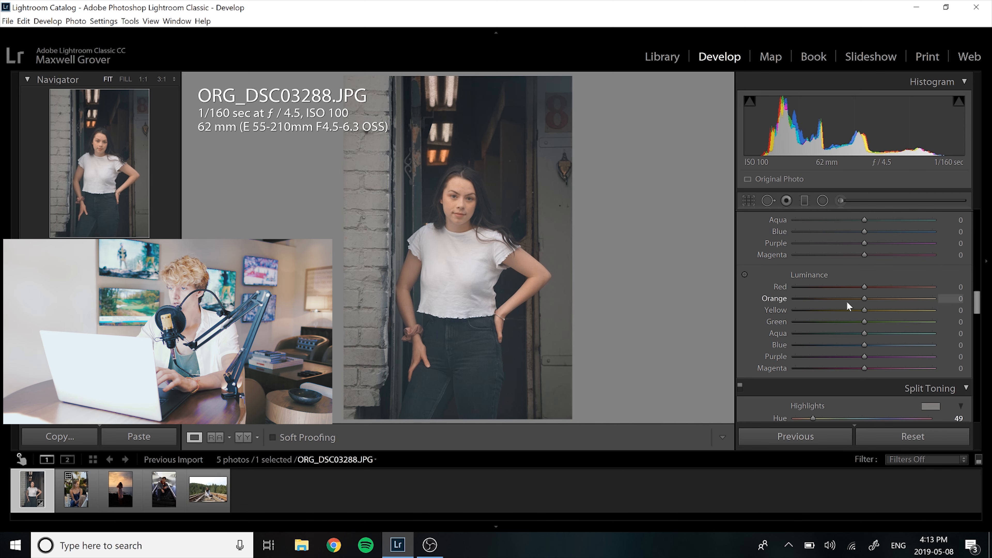
Adjust the basic tone: Exposure +0.12, Shadows +11, Whites +11 and Blacks -17
scroll(847, 302, up, 5)
scroll(847, 302, up, 10)
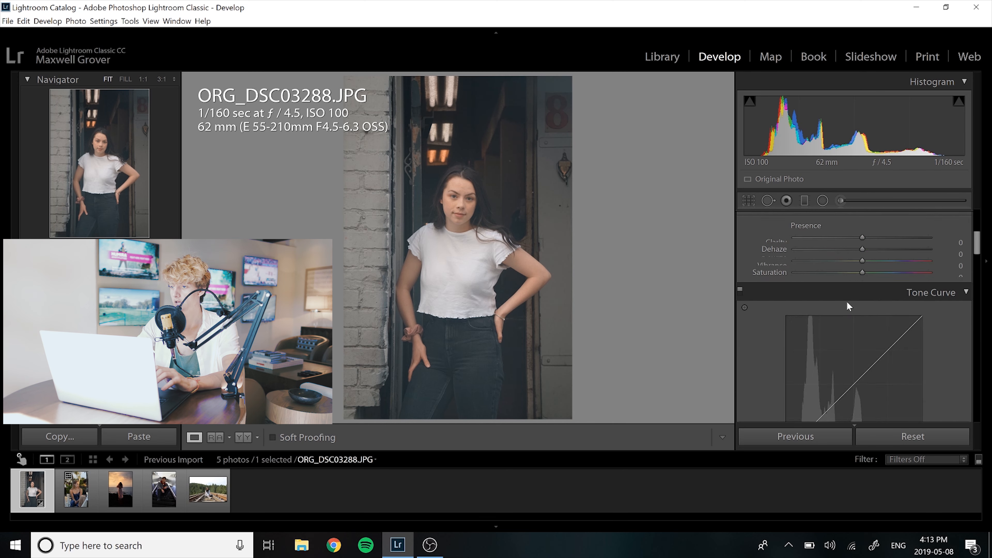
scroll(847, 302, up, 8)
drag(978, 222, 978, 227)
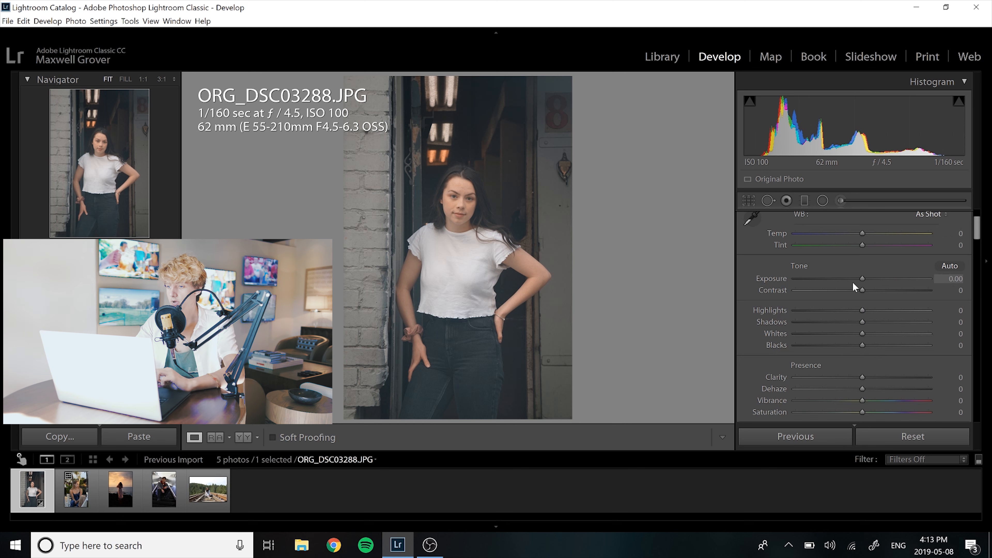
drag(863, 279, 865, 279)
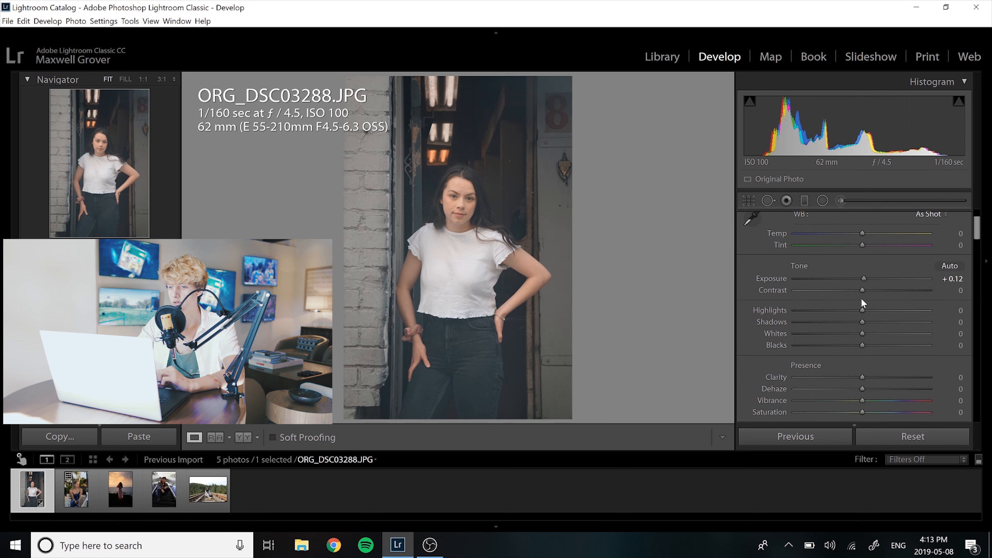
drag(849, 344, 851, 345)
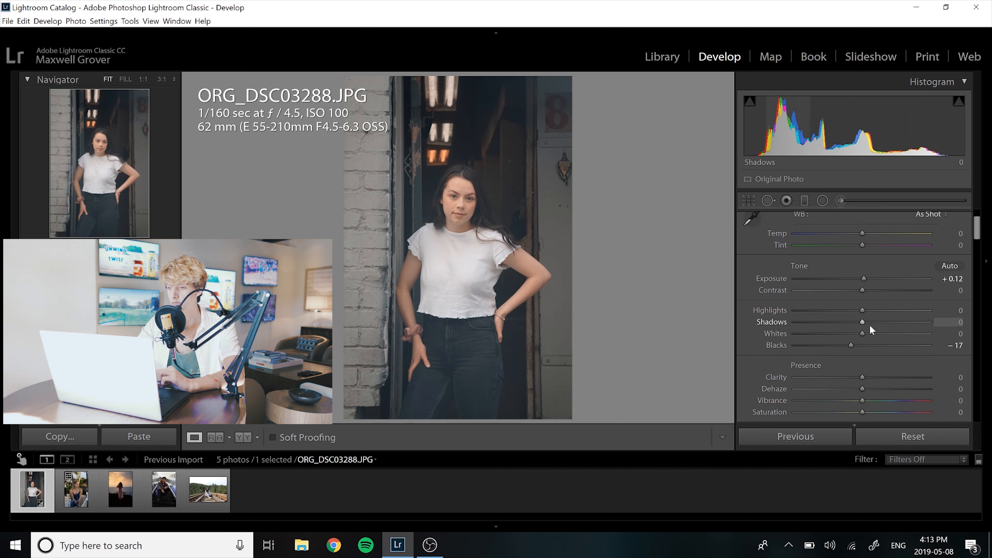
drag(862, 333, 868, 334)
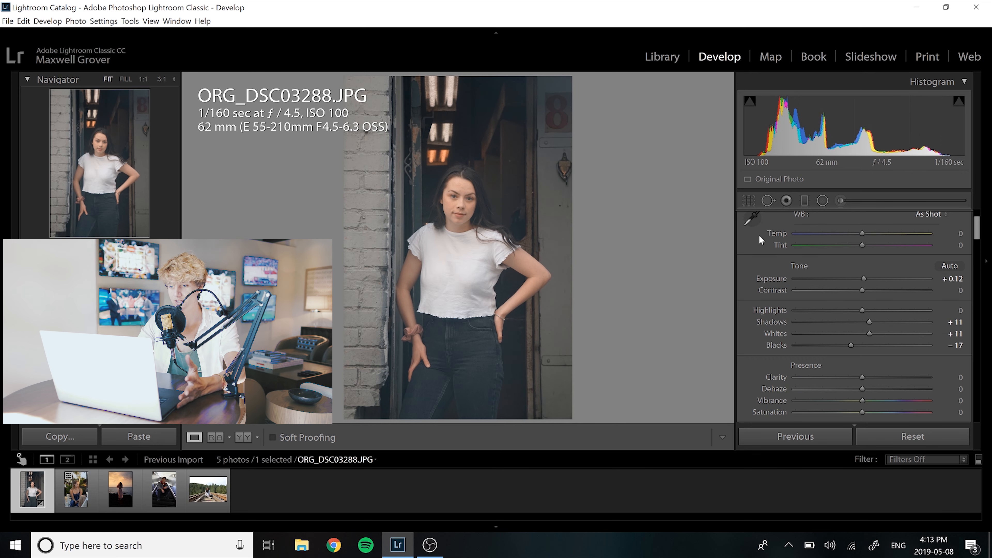
Raise the photo's Clarity to +33
drag(878, 384, 900, 385)
scroll(835, 401, down, 3)
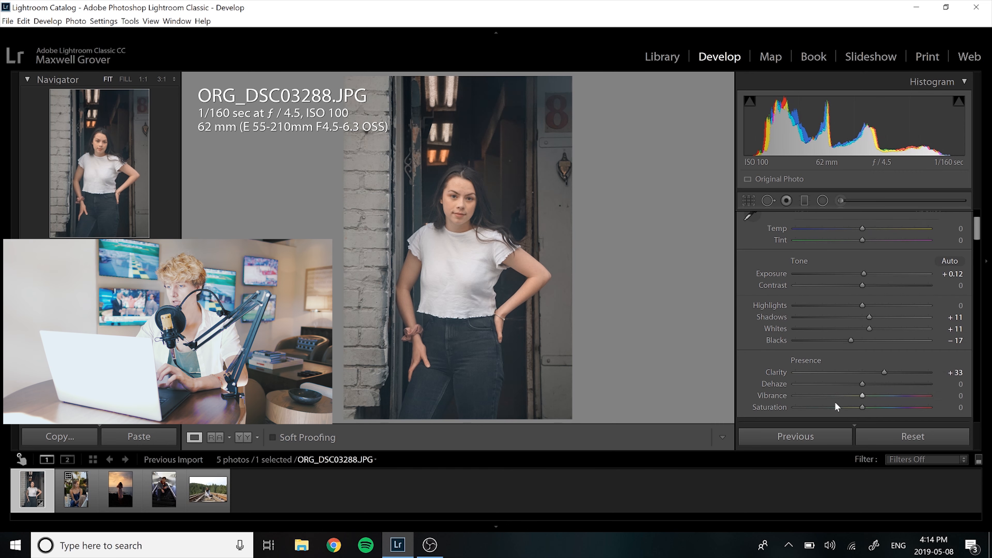
scroll(834, 402, down, 1)
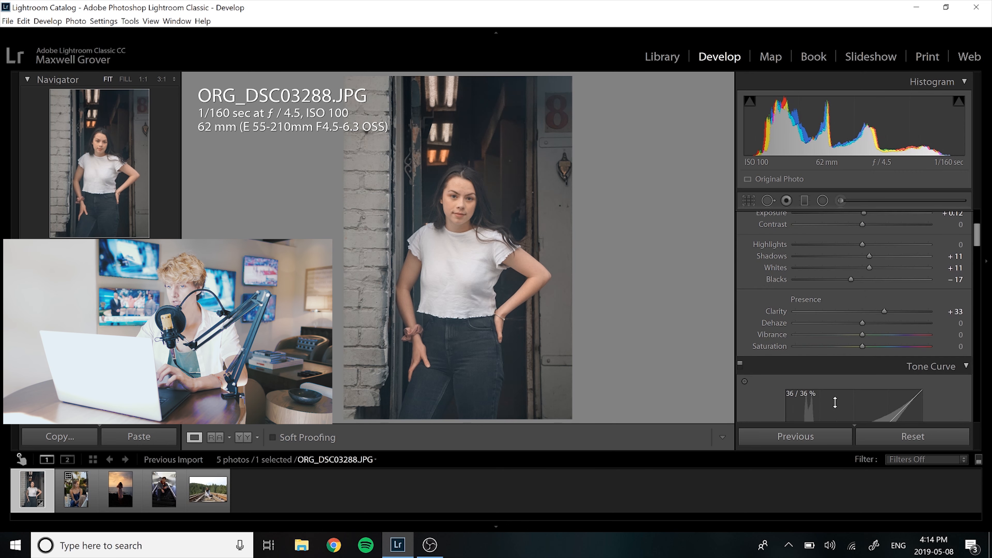
Add a graduated filter with Temp 25, Tint 34 and Exposure 0.75, running from the brick wall's outer edge across to the woman
scroll(835, 402, up, 5)
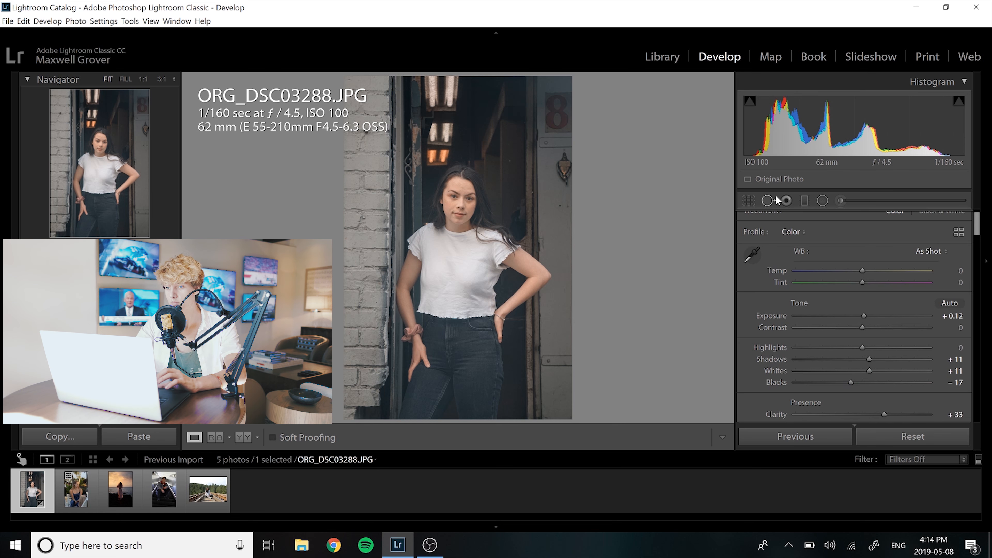
click(804, 200)
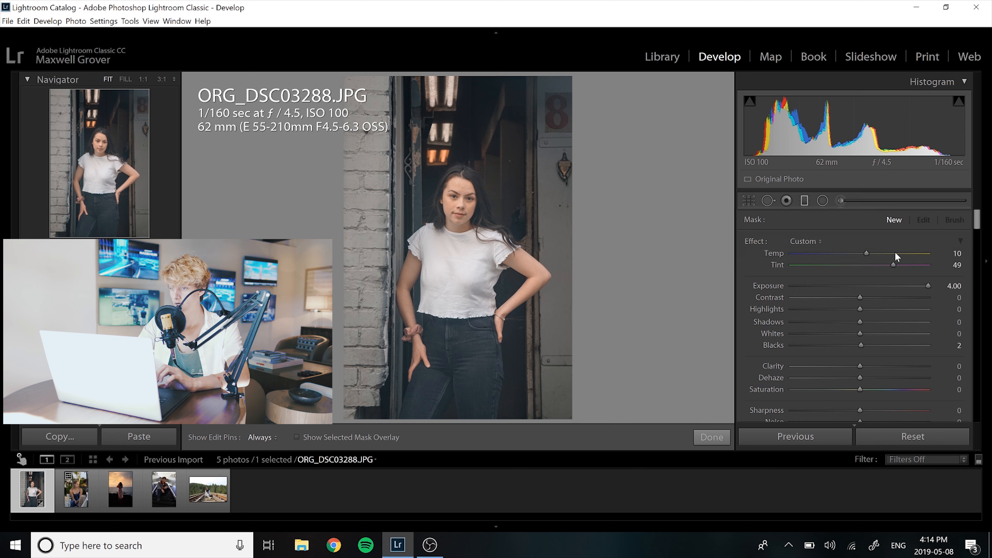
click(876, 253)
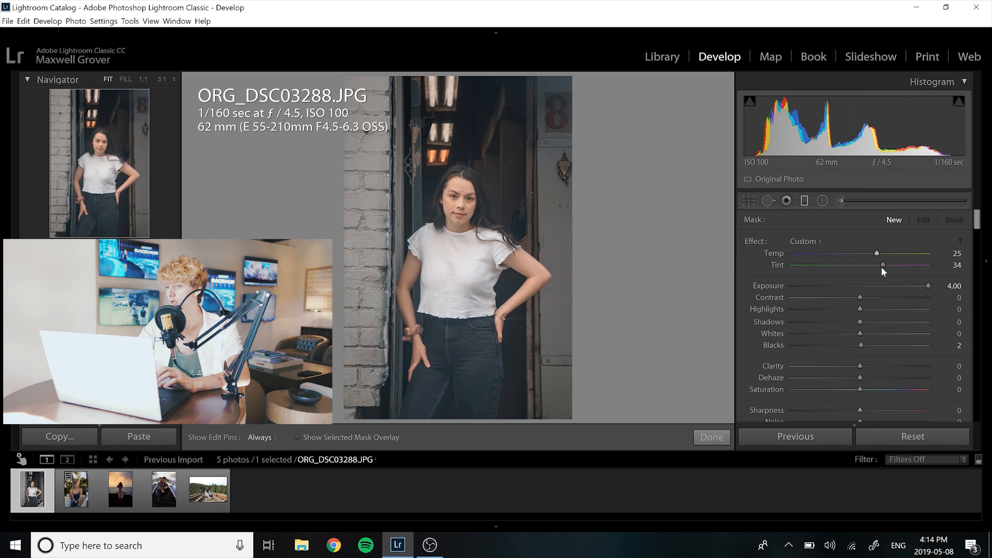
click(874, 286)
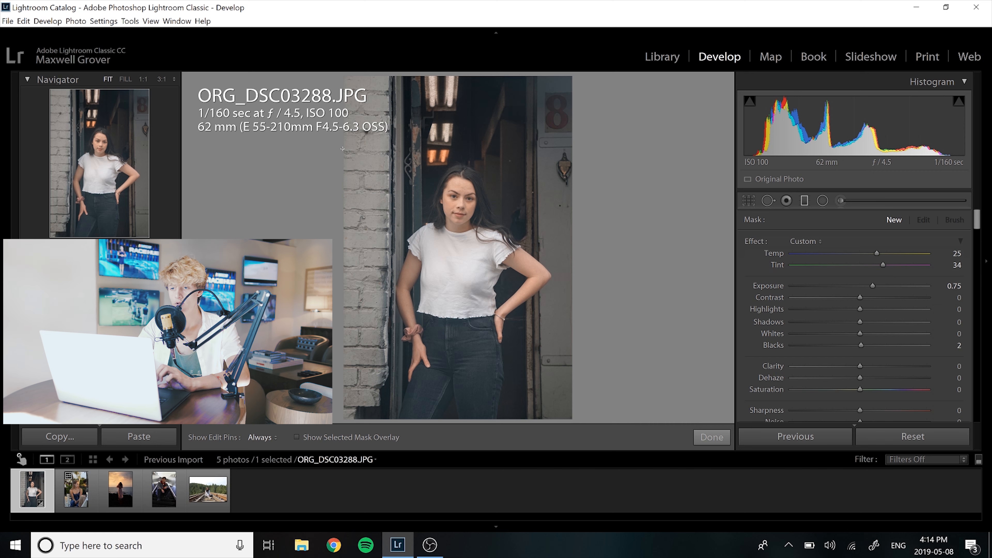
drag(342, 149, 501, 183)
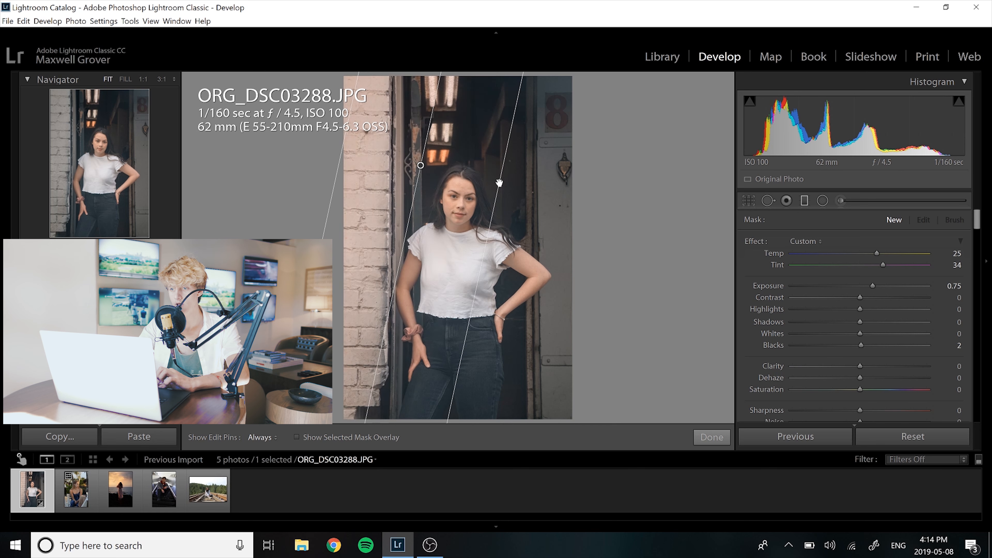
Adjust the graduated filter to Temp 12, Tint 12, Exposure 1.04 and Contrast -15, and compare the photo with its original
click(868, 252)
click(867, 264)
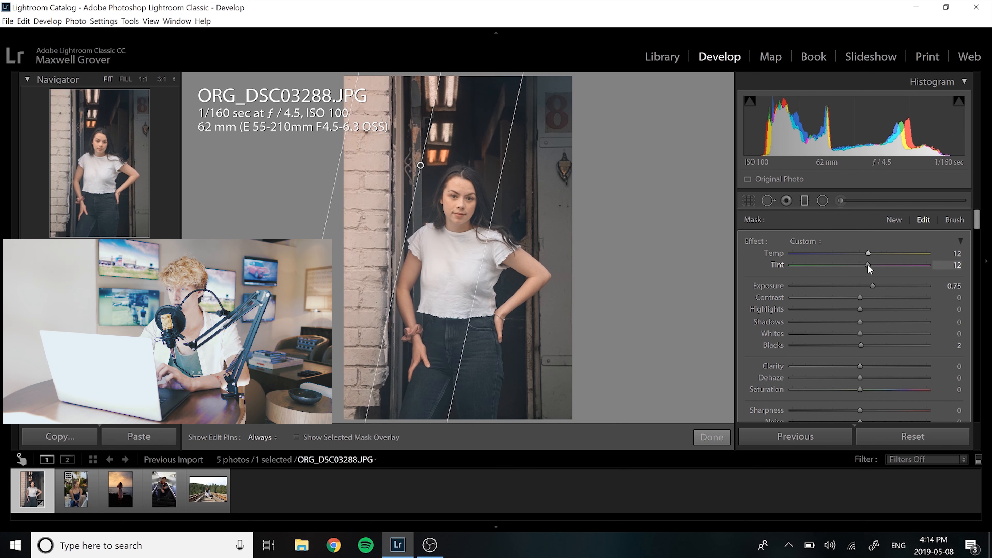
click(877, 286)
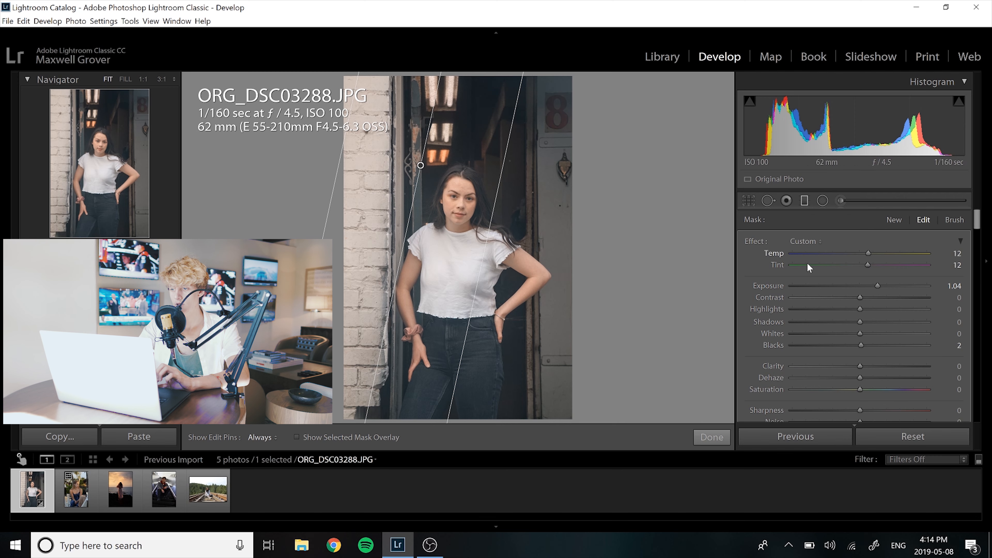
click(849, 298)
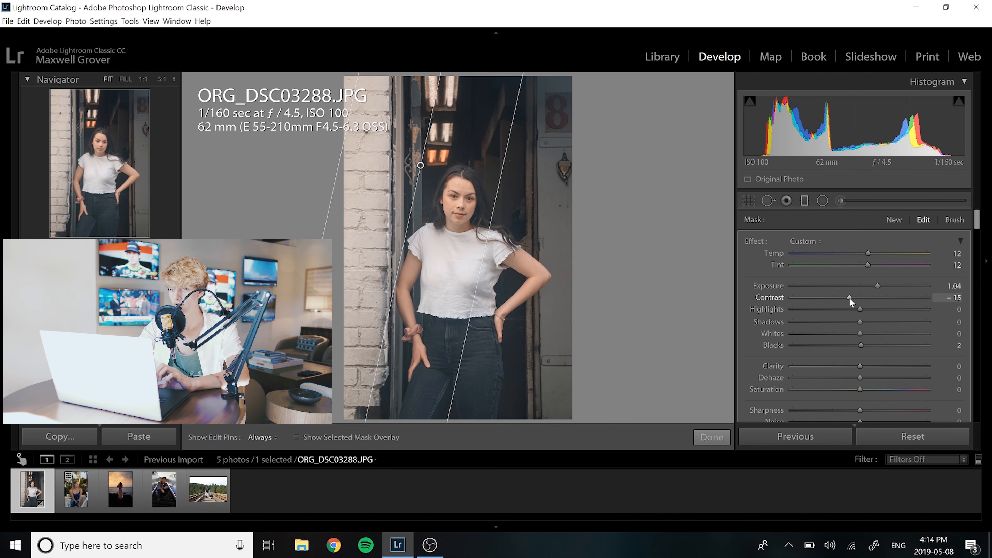
key(backslash)
key(backslash)
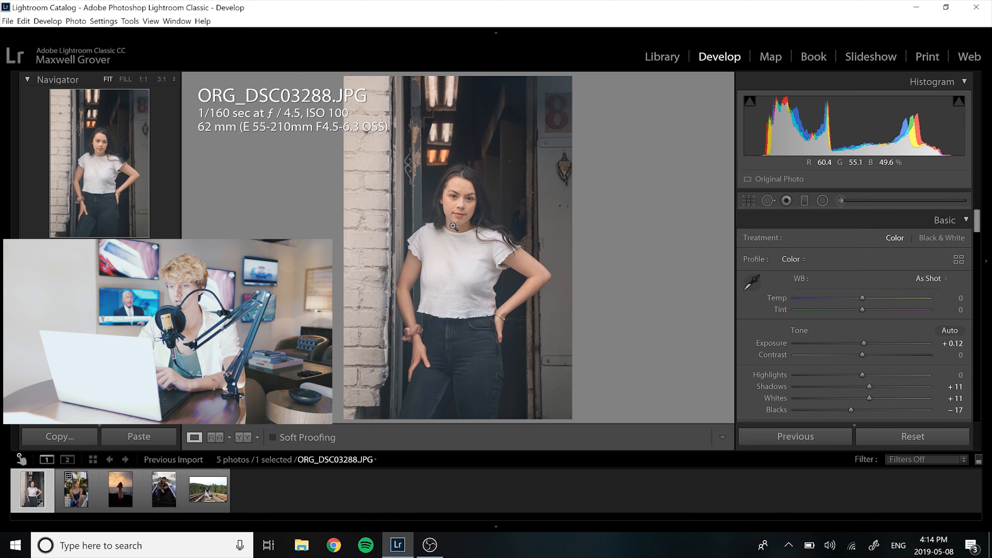
Reopen the graduated filter over the brick wall, set its Temp to 1, and close the filter tool
click(804, 200)
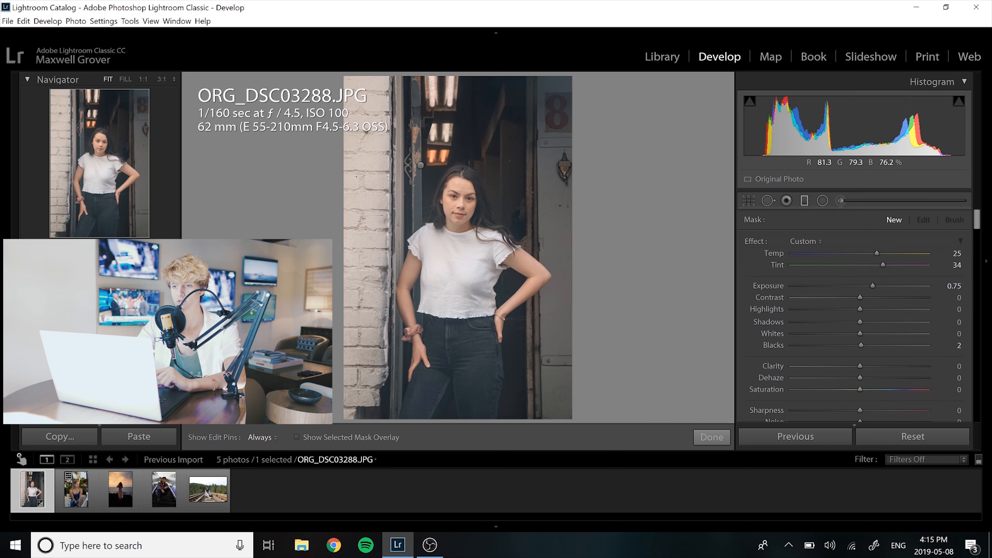
drag(420, 165, 539, 169)
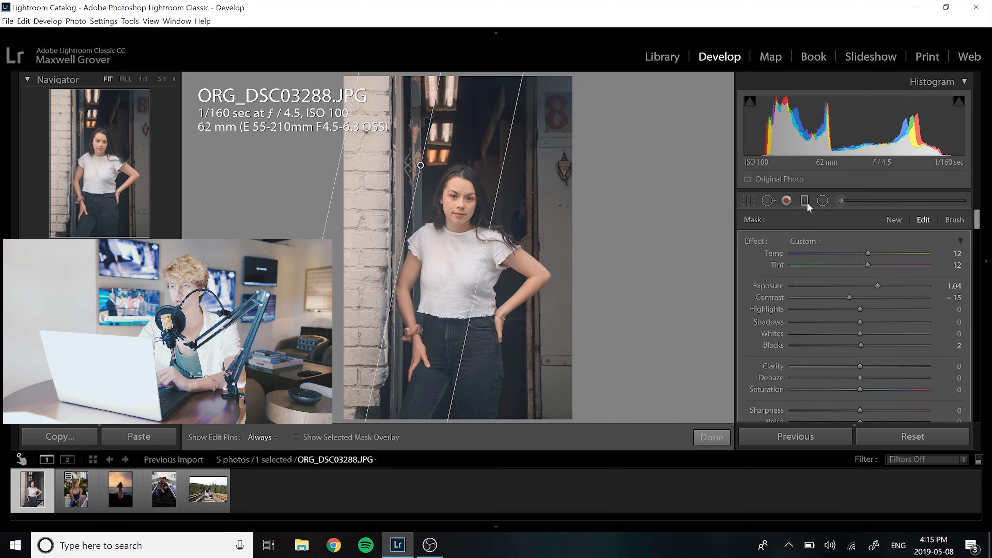
click(861, 253)
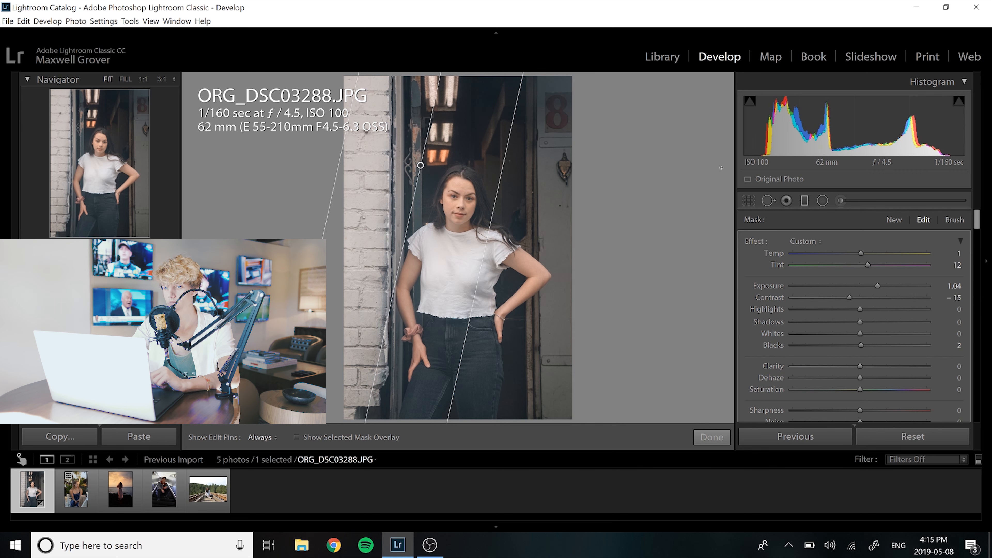
key(m)
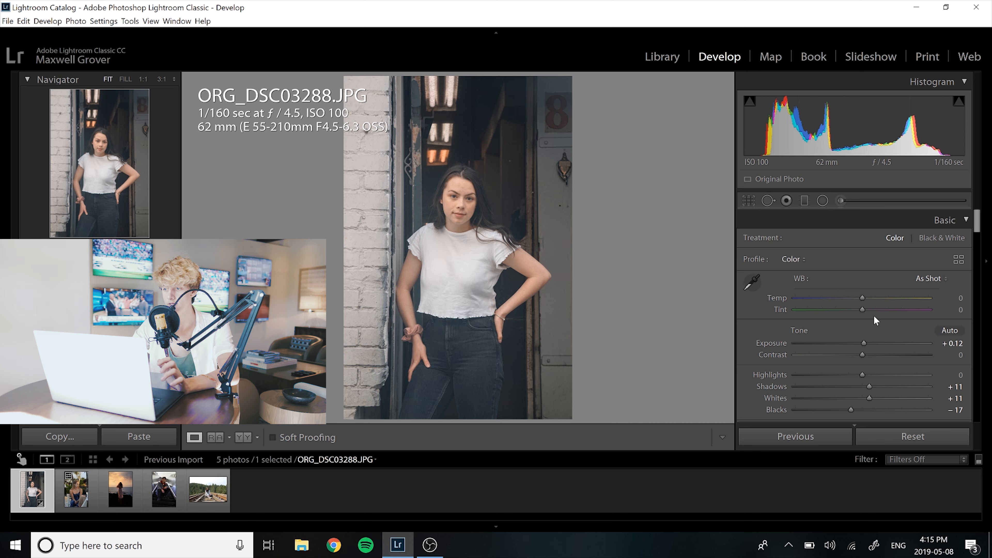
Review the Basic, Tone Curve and HSL settings of the portrait
scroll(874, 317, down, 5)
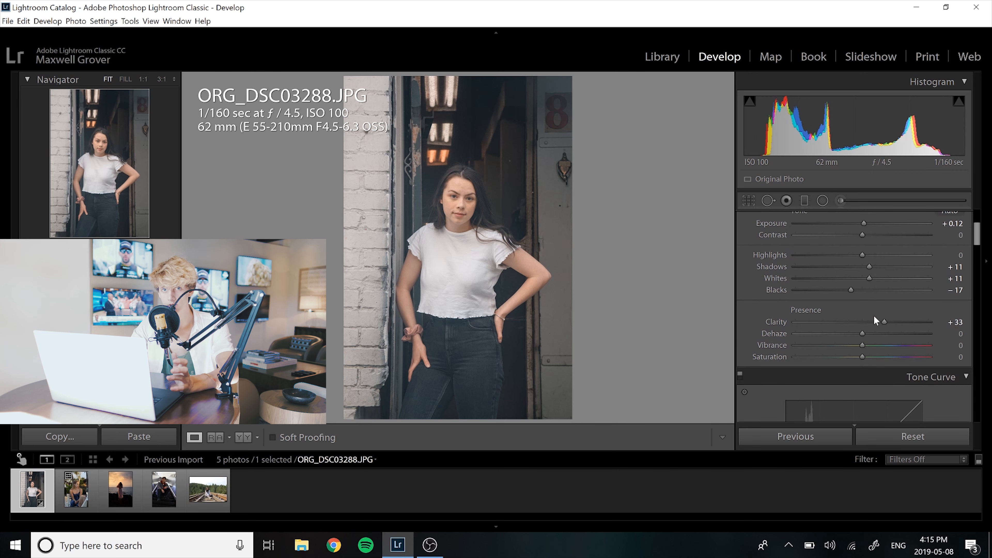
scroll(874, 319, down, 8)
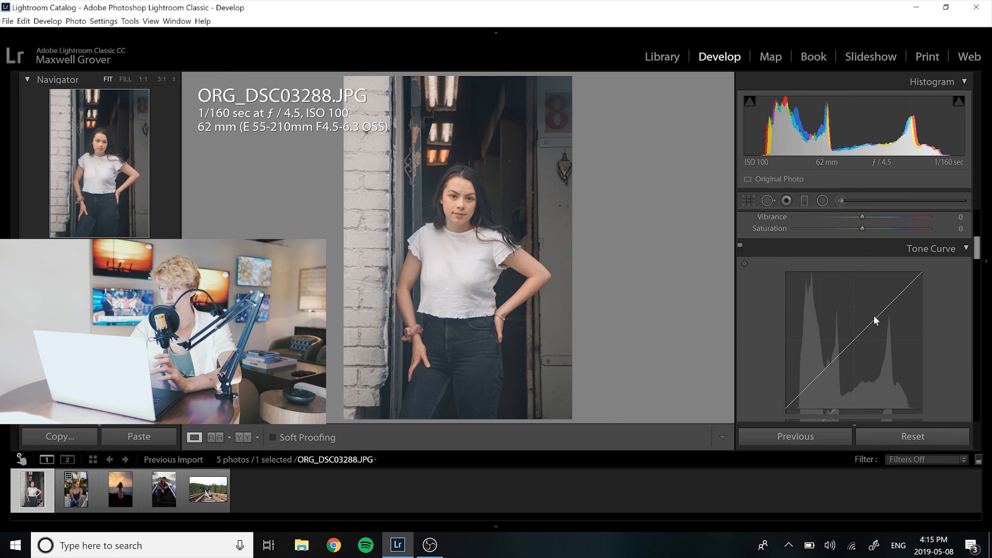
scroll(874, 317, down, 8)
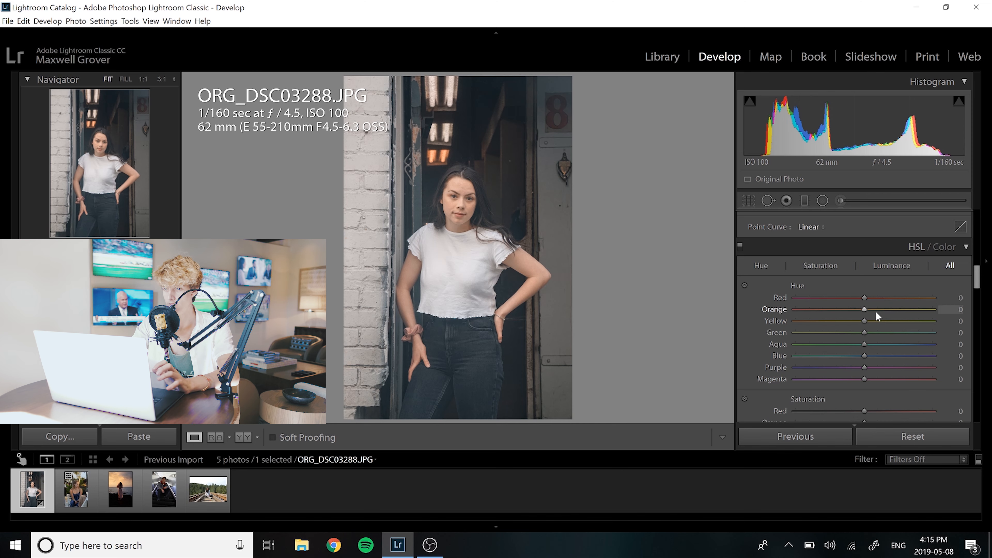
scroll(877, 324, down, 5)
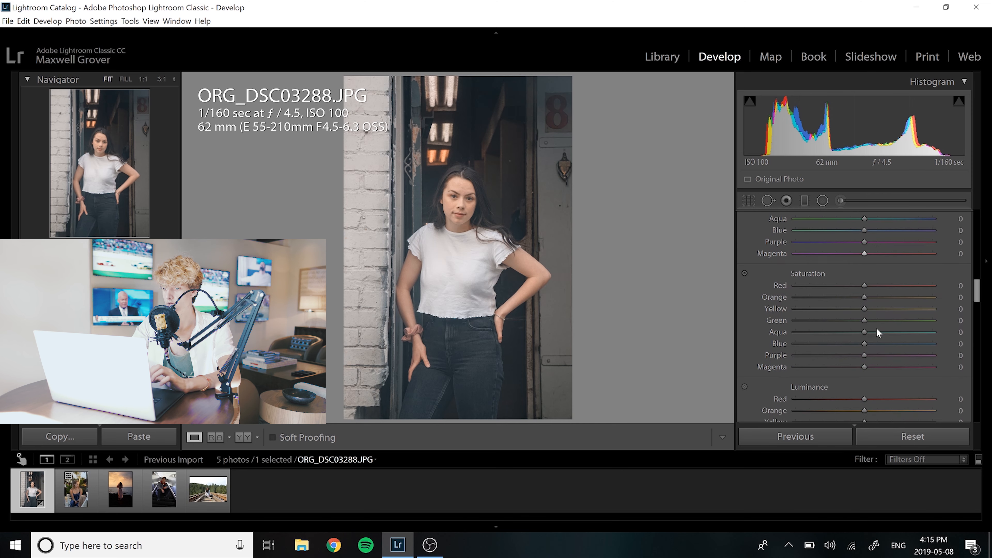
scroll(877, 318, down, 1)
mouse_move(978, 298)
mouse_down()
mouse_move(978, 254)
mouse_move(980, 285)
mouse_up()
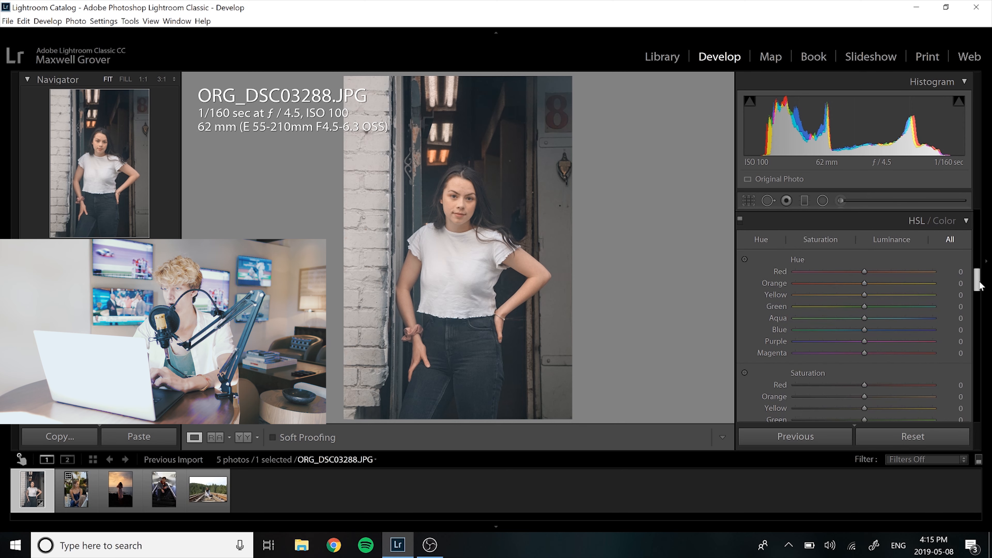
drag(979, 285, 978, 288)
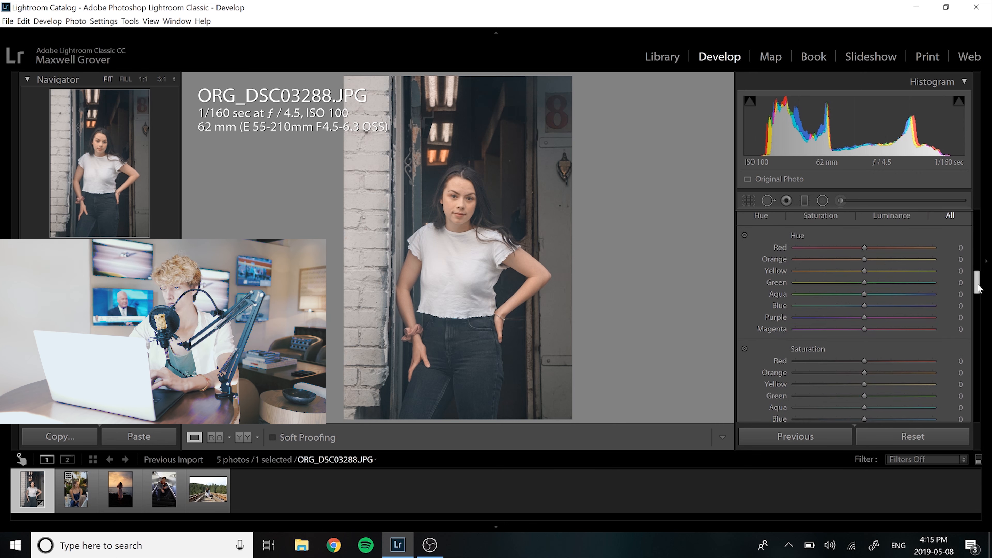
scroll(979, 289, down, 5)
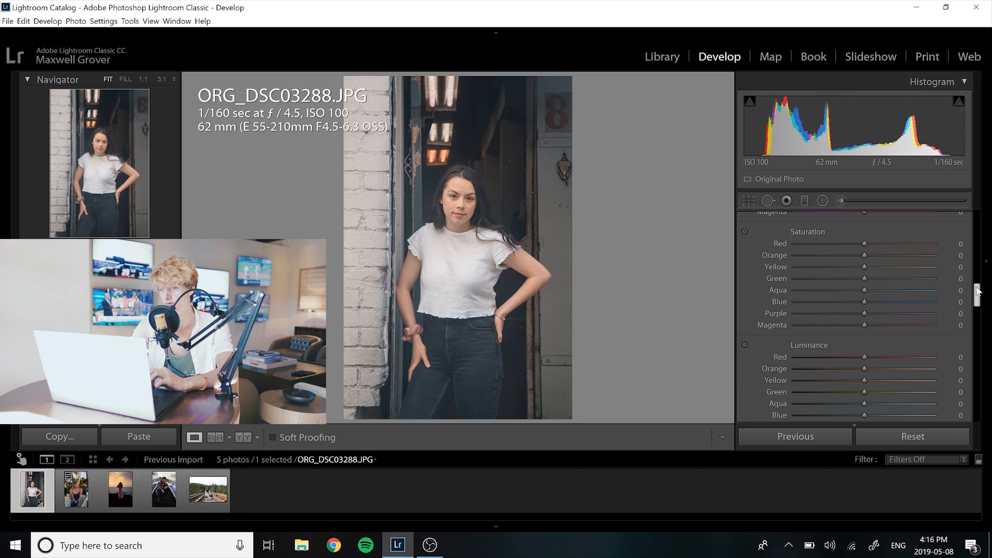
drag(976, 290, 979, 222)
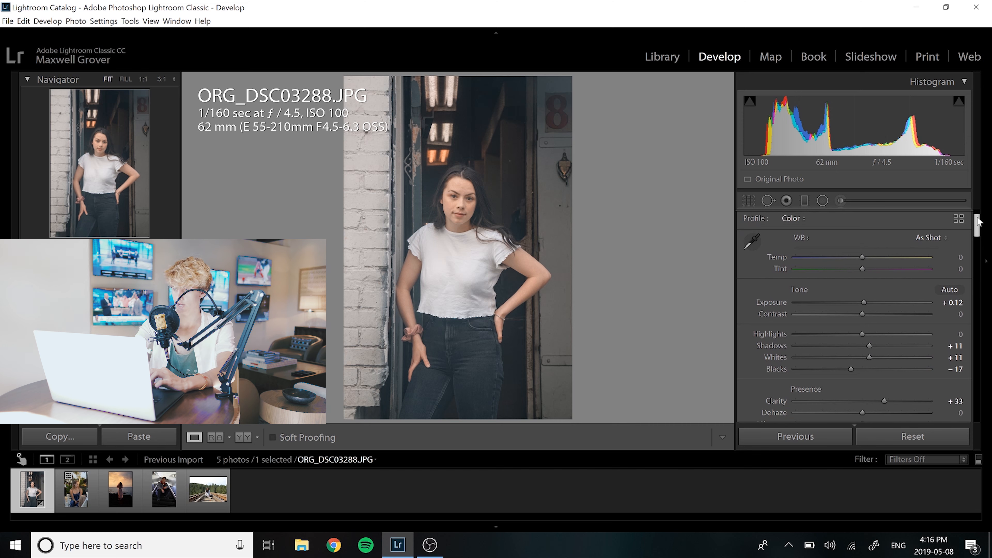
drag(978, 222, 978, 288)
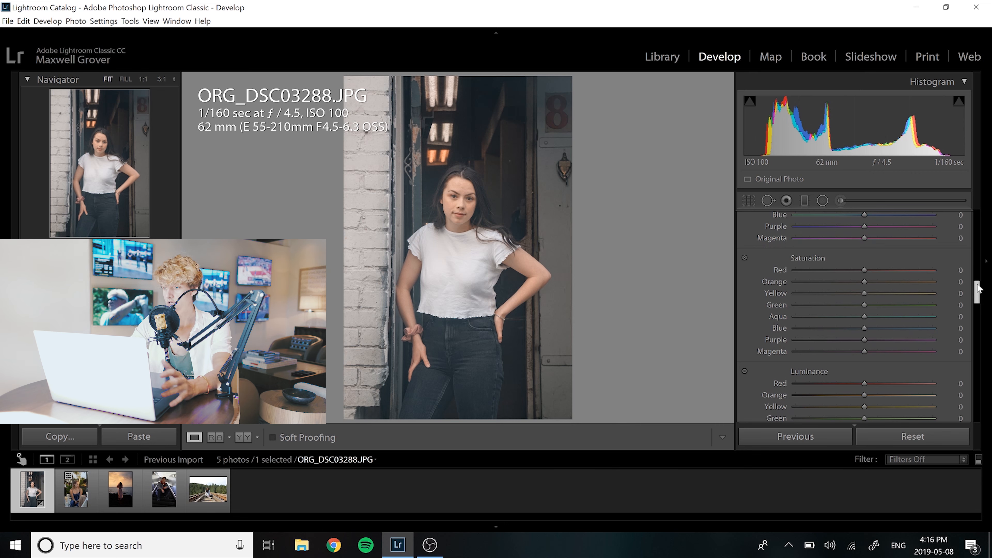
Set the HSL Saturation of Orange to -24 and Red to +9, and check the skin tones close up on the woman's face
drag(978, 289, 977, 289)
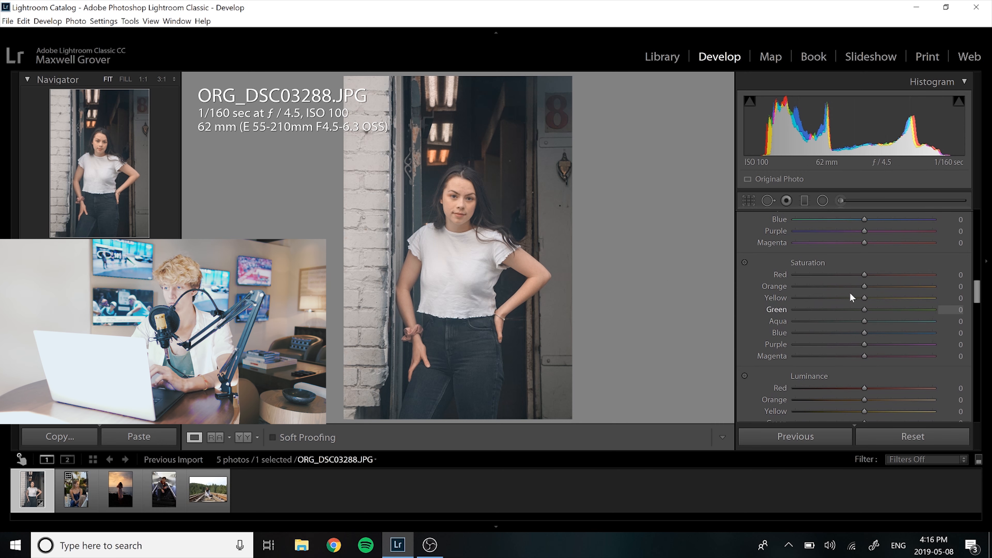
mouse_move(852, 290)
mouse_down()
mouse_move(823, 284)
mouse_move(848, 289)
mouse_up()
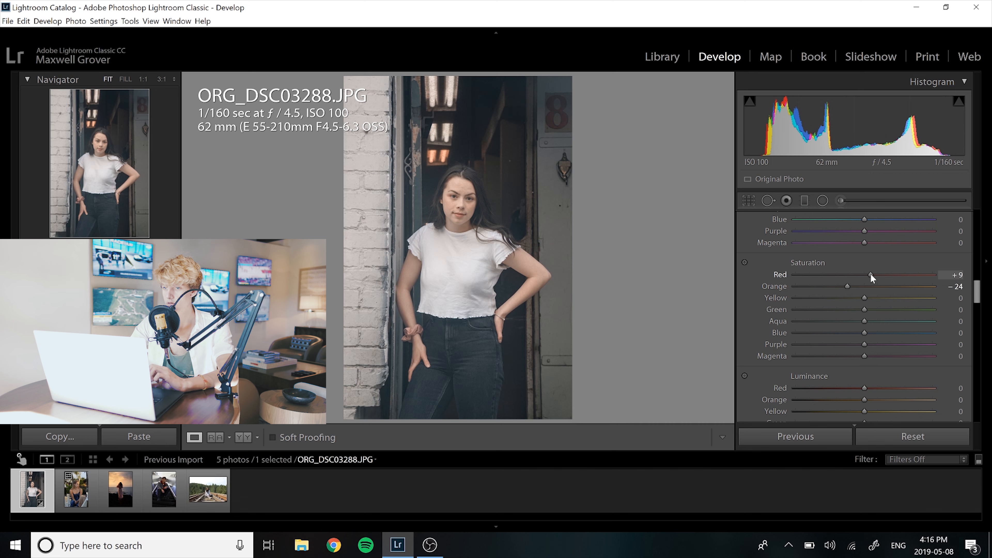
scroll(833, 282, up, 3)
scroll(834, 282, up, 3)
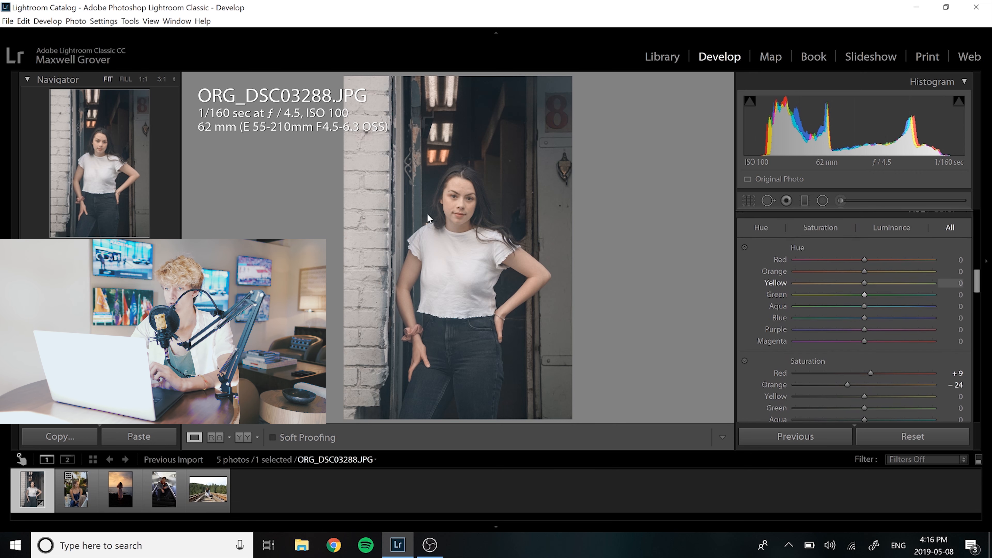
click(457, 215)
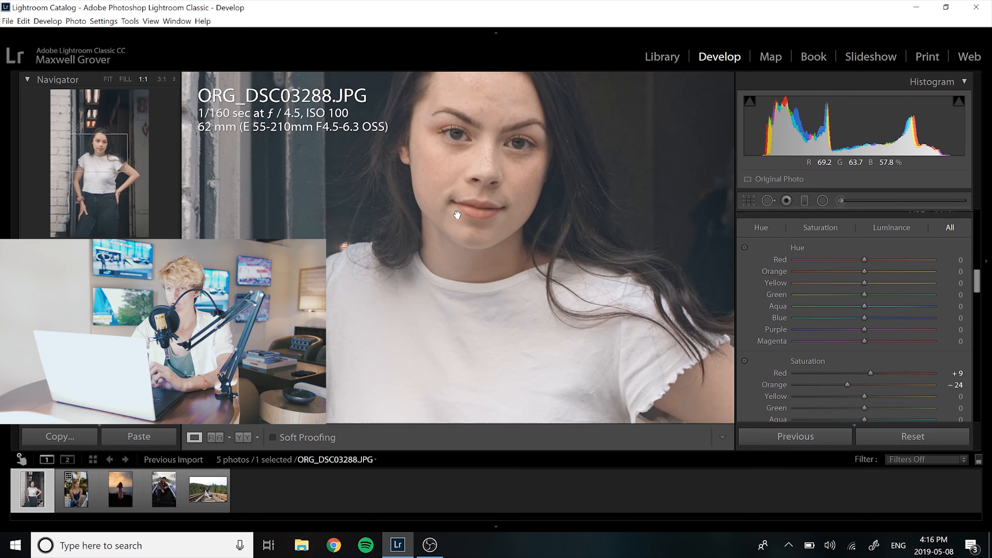
click(464, 214)
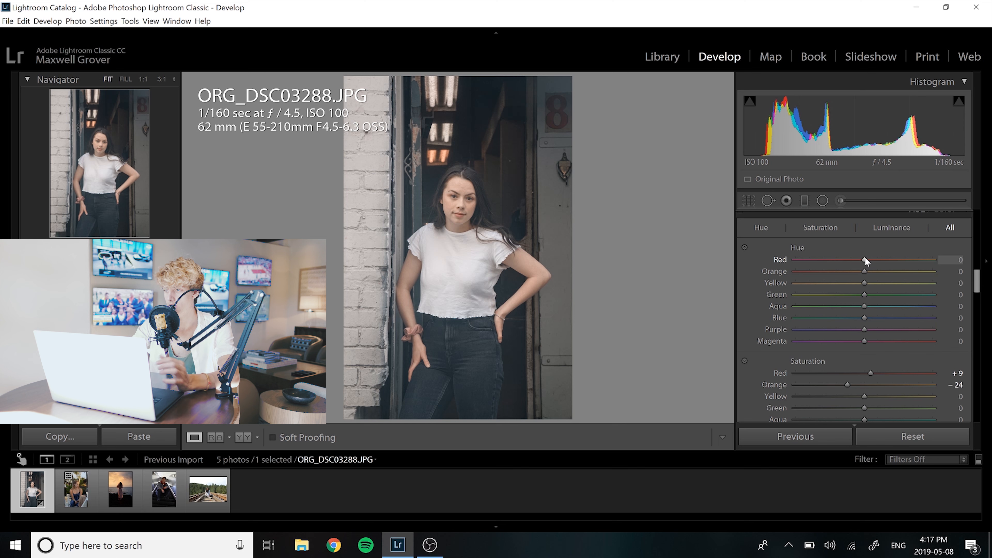
Set the HSL Hue of Red to -35 and Orange to +12, trying the Orange extremes along the way
drag(865, 257, 840, 258)
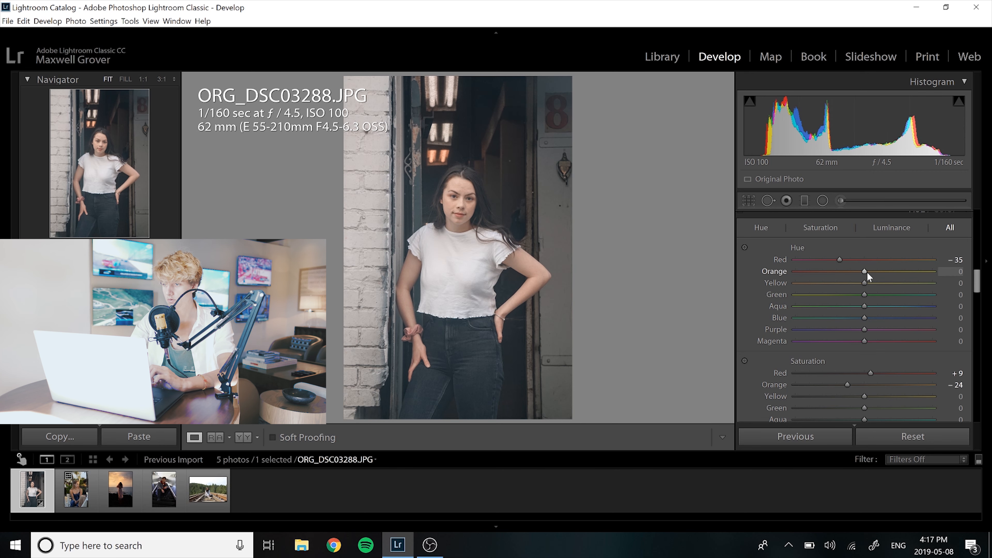
drag(865, 271, 766, 274)
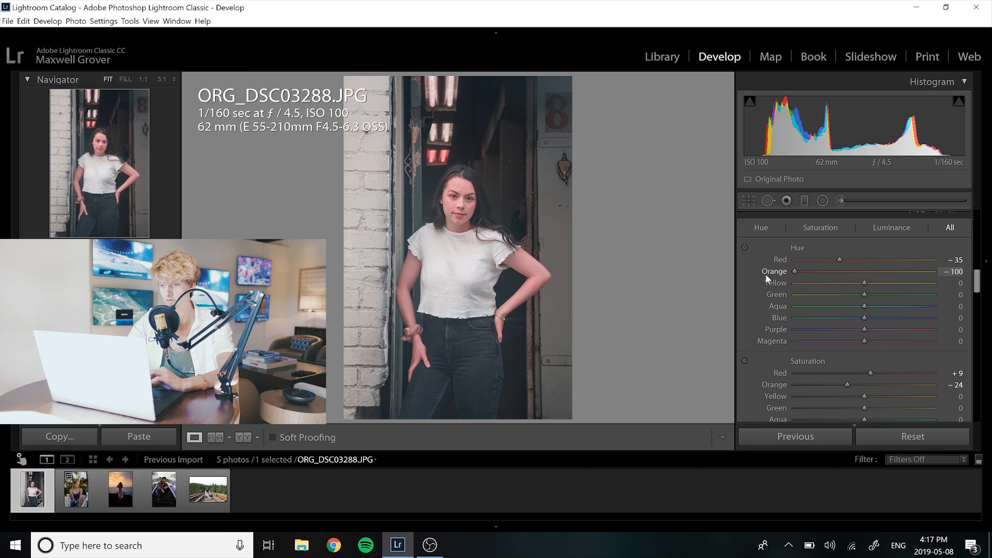
drag(952, 279, 876, 274)
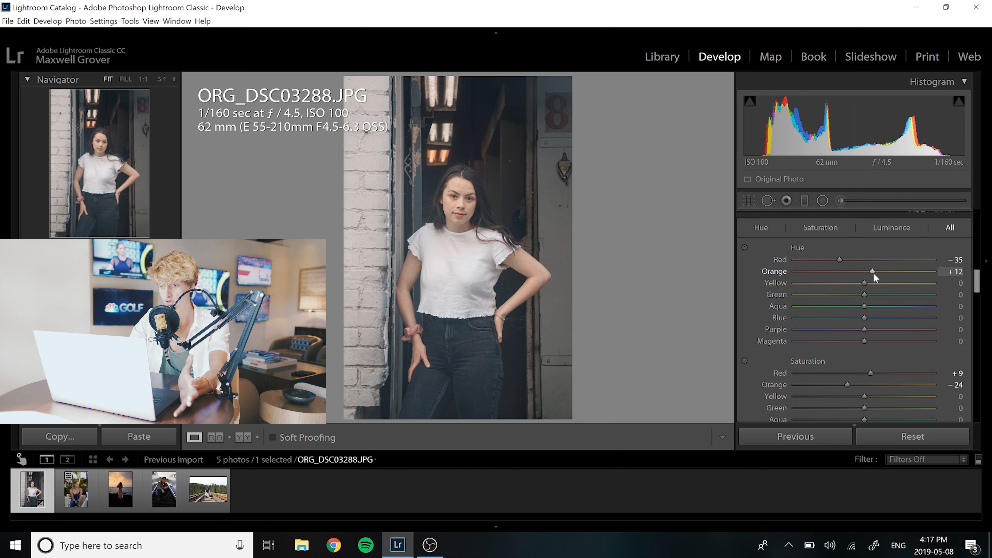
Toggle repeatedly between the before and after views to judge the color-graded portrait against the original
key(backslash)
key(backslash)
key(backslash)
key(backslash)
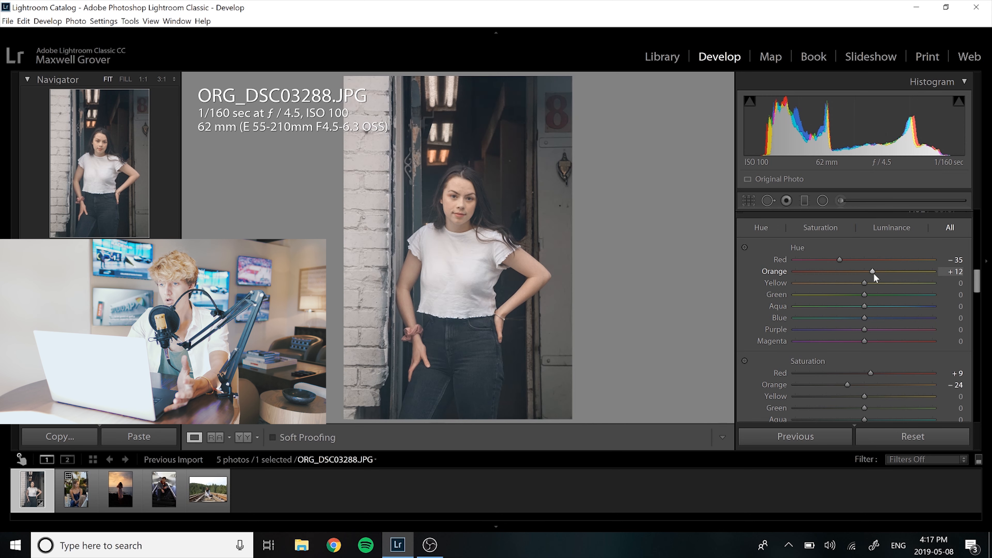
key(backslash)
key(backslash)
key(backslash)
key(backslash)
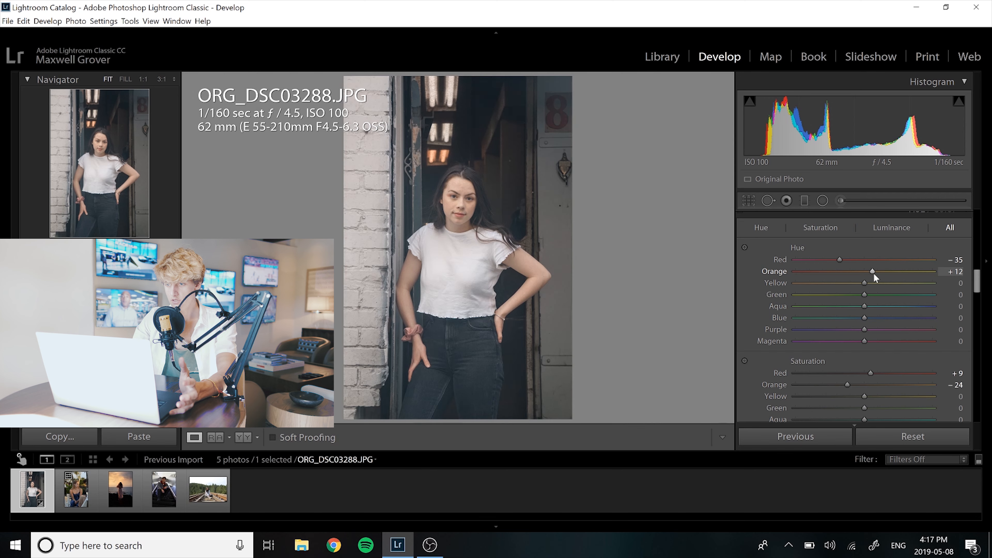
key(backslash)
key(backslash)
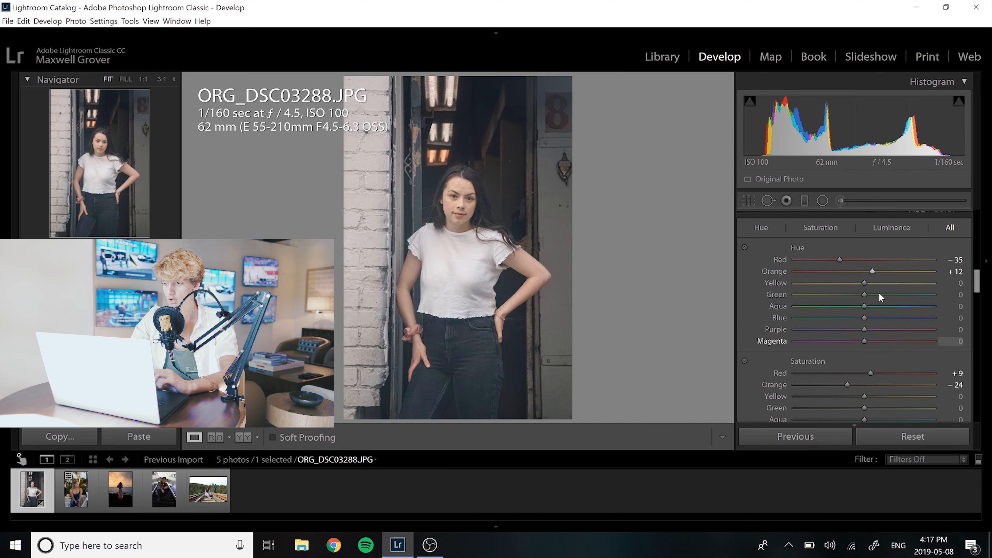
Refine the orange skin tones by setting Orange Hue to +8 and Orange Saturation to -18
click(870, 271)
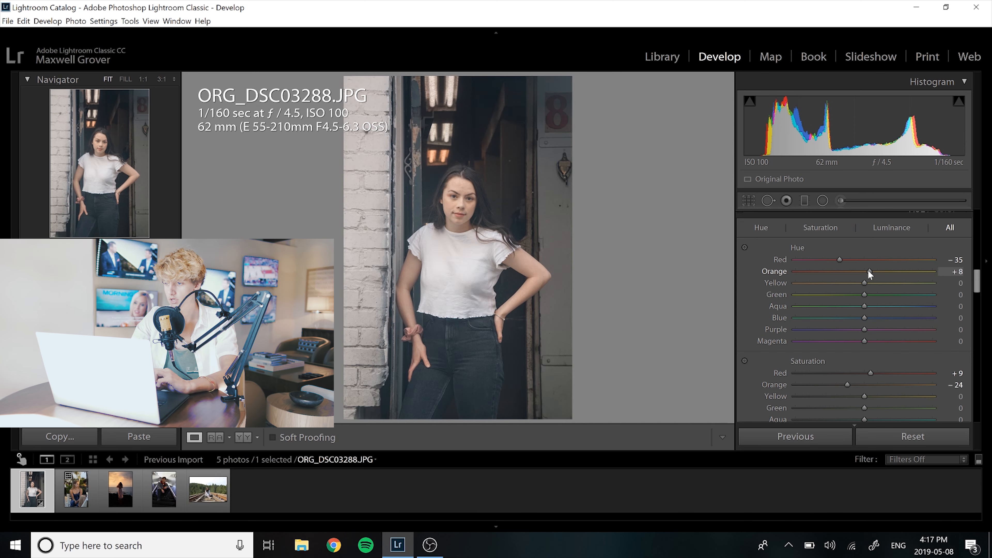
scroll(873, 317, down, 2)
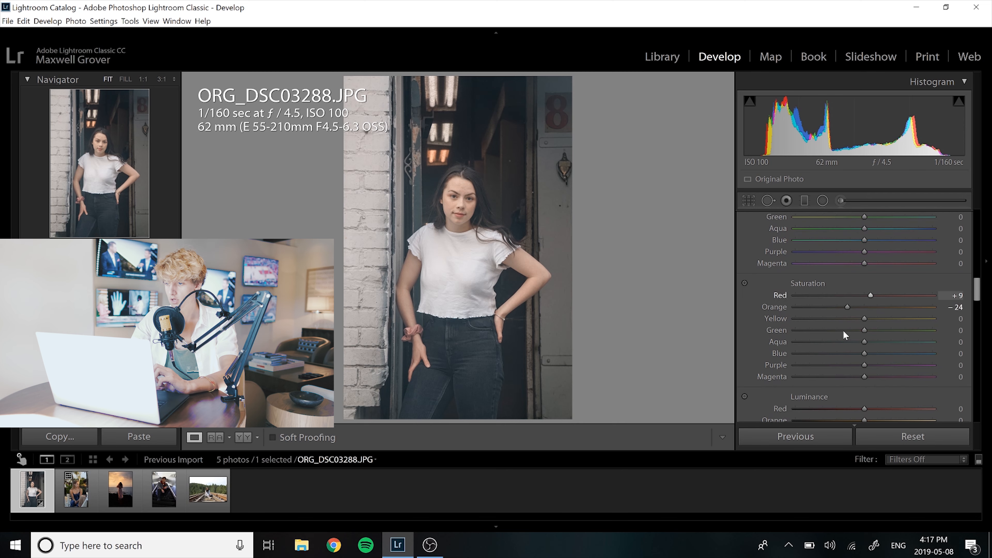
drag(847, 306, 851, 304)
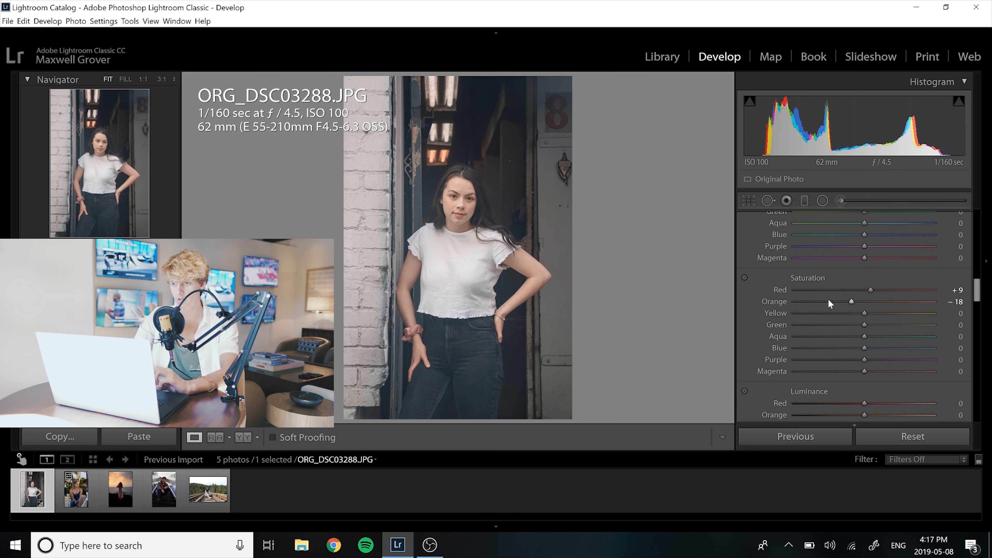
Set the HSL Luminance of Orange to +9, Red to +9 and Blue to +5
drag(977, 290, 978, 301)
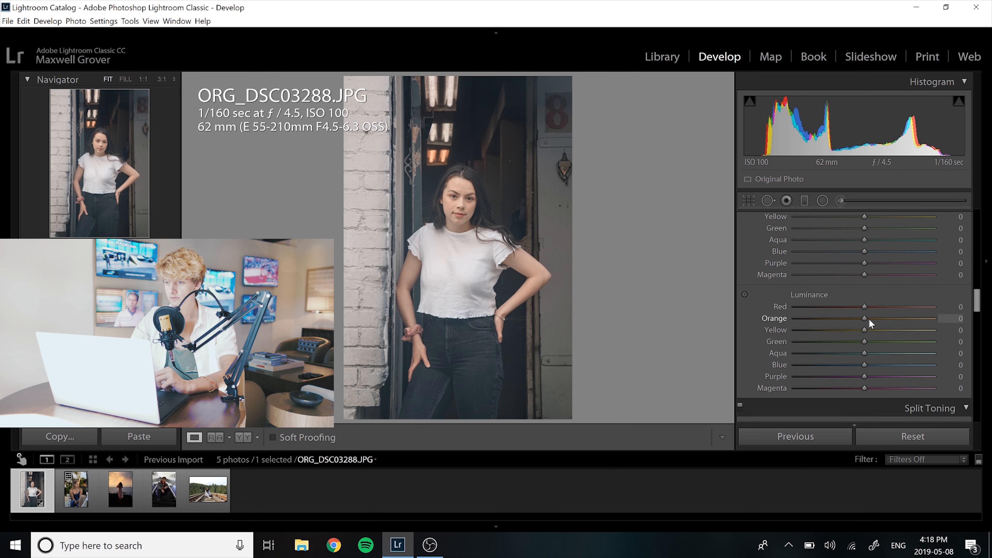
mouse_move(865, 318)
mouse_down()
mouse_move(975, 332)
mouse_move(748, 295)
mouse_move(654, 294)
mouse_move(870, 322)
mouse_up()
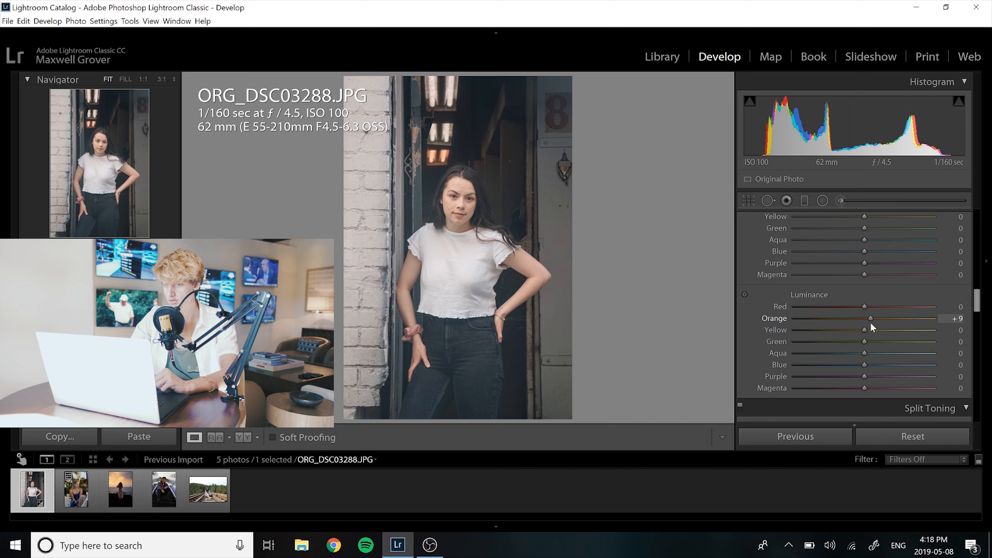
click(869, 308)
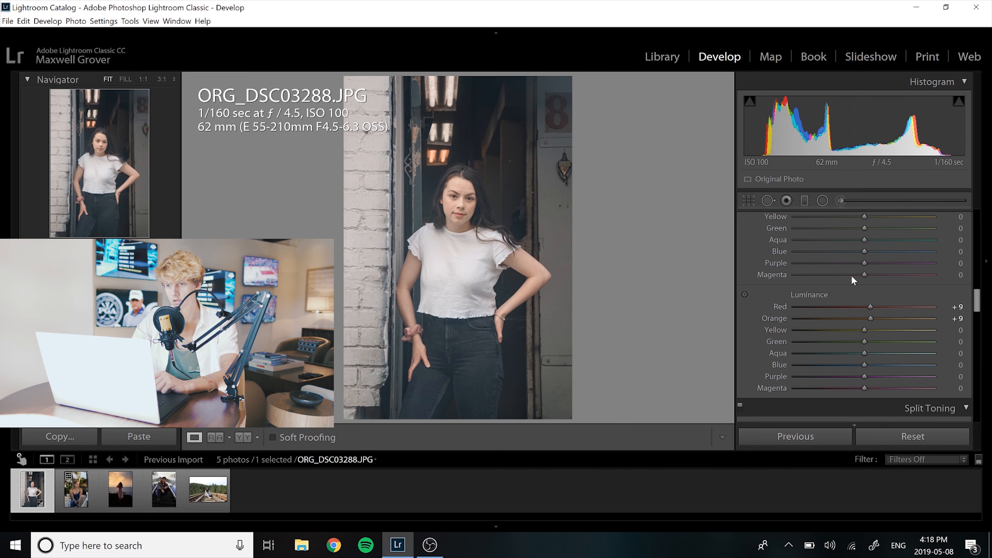
click(841, 364)
drag(841, 360, 867, 366)
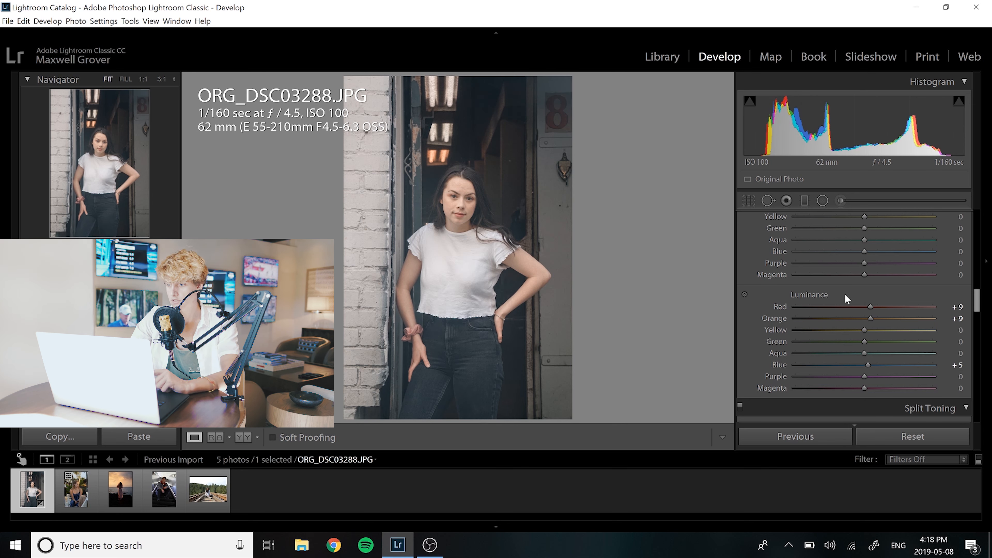
Draw a large radial filter ellipse around the woman in the doorway, centred on her face, and narrow it to about the photo's width
scroll(841, 296, up, 4)
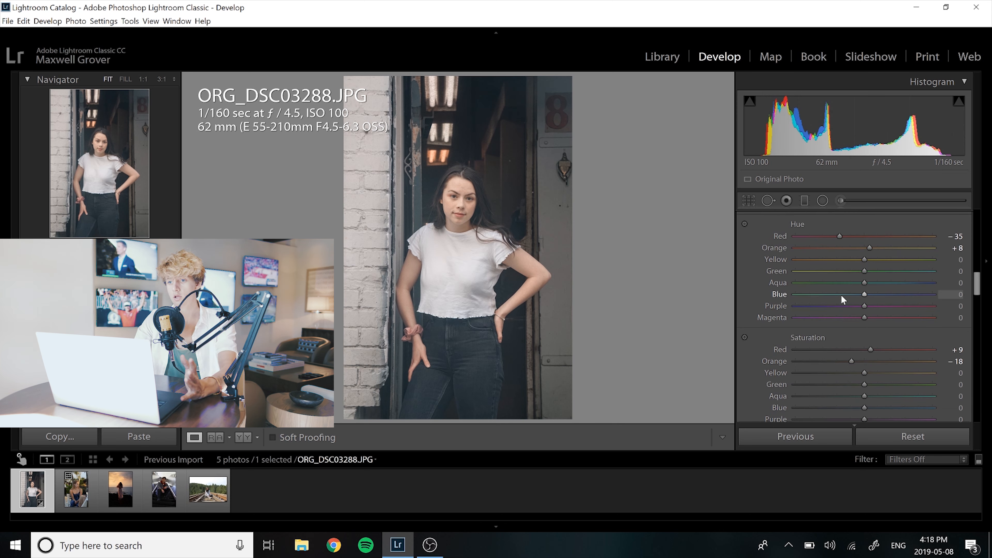
scroll(855, 297, up, 15)
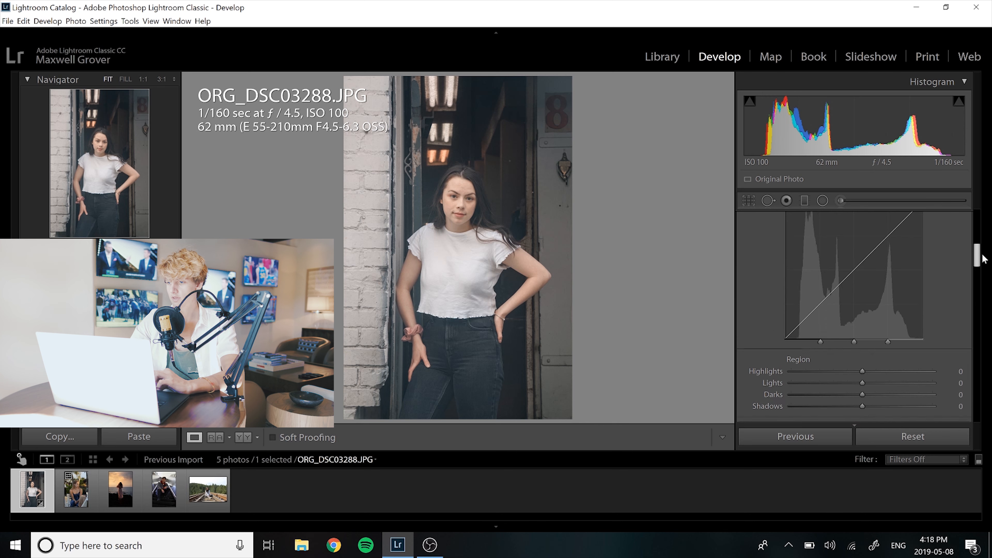
click(822, 200)
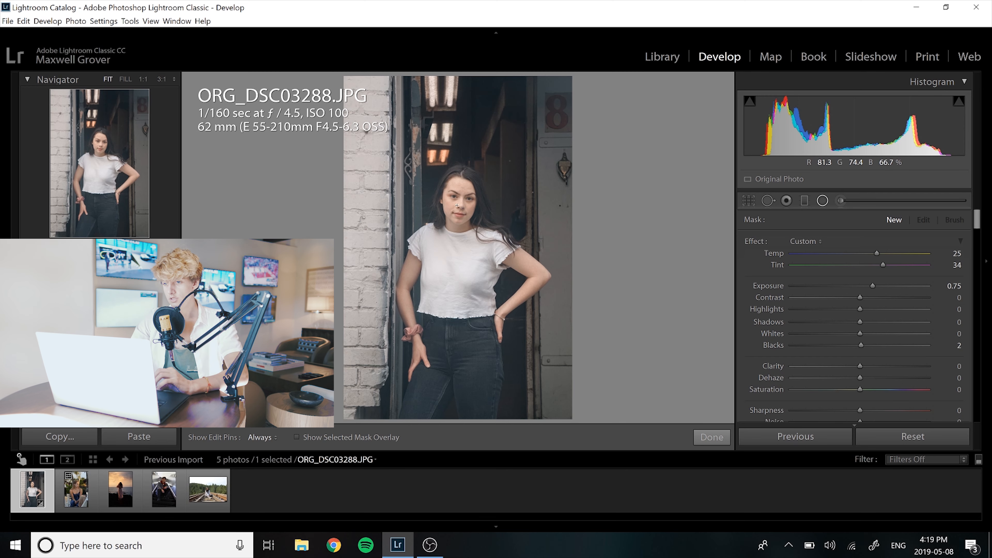
drag(457, 202, 690, 389)
drag(458, 203, 460, 209)
drag(641, 209, 588, 210)
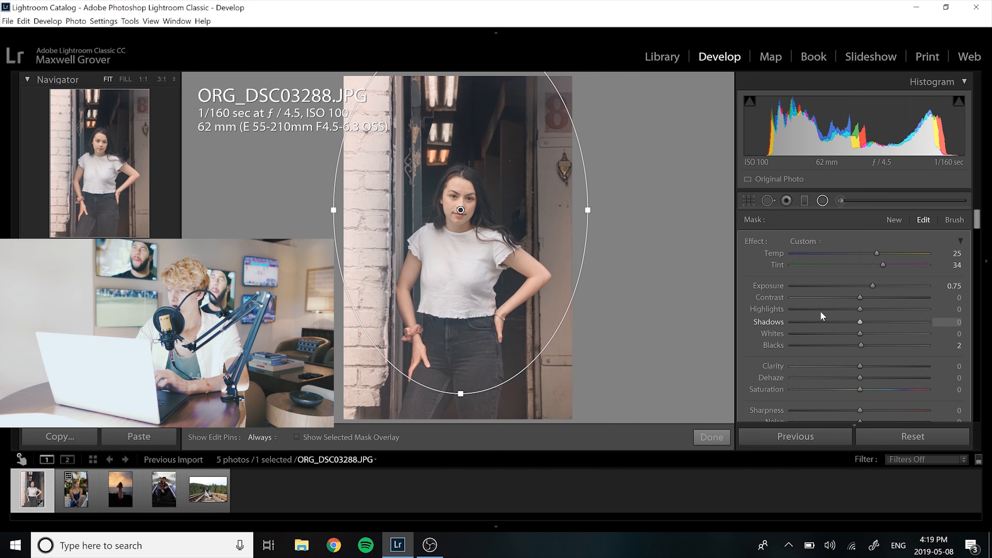
Reset the radial filter's Exposure, Tint and Temp to 0, and set its Clarity to -30 and Sharpness to -60
double_click(871, 285)
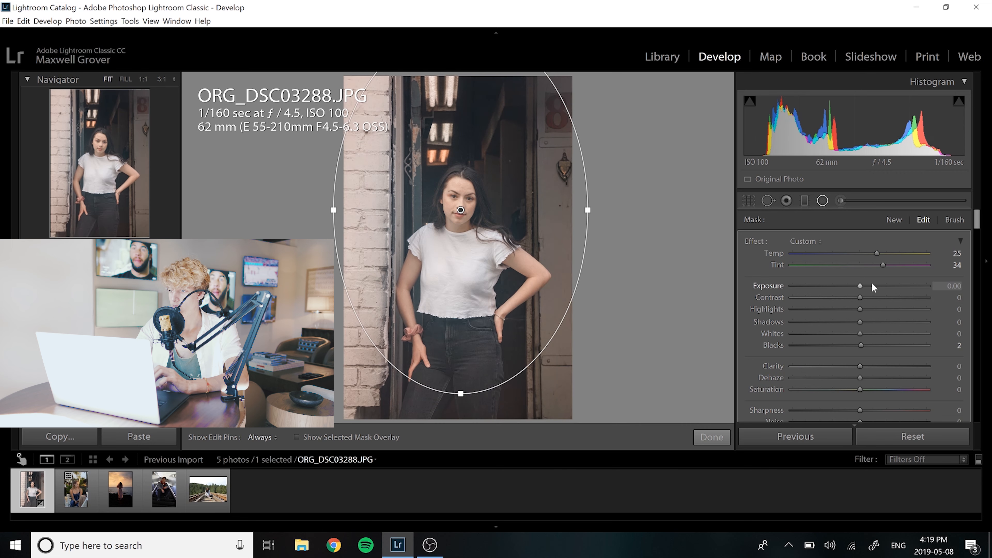
double_click(886, 262)
double_click(878, 253)
drag(860, 365, 839, 366)
drag(860, 410, 819, 407)
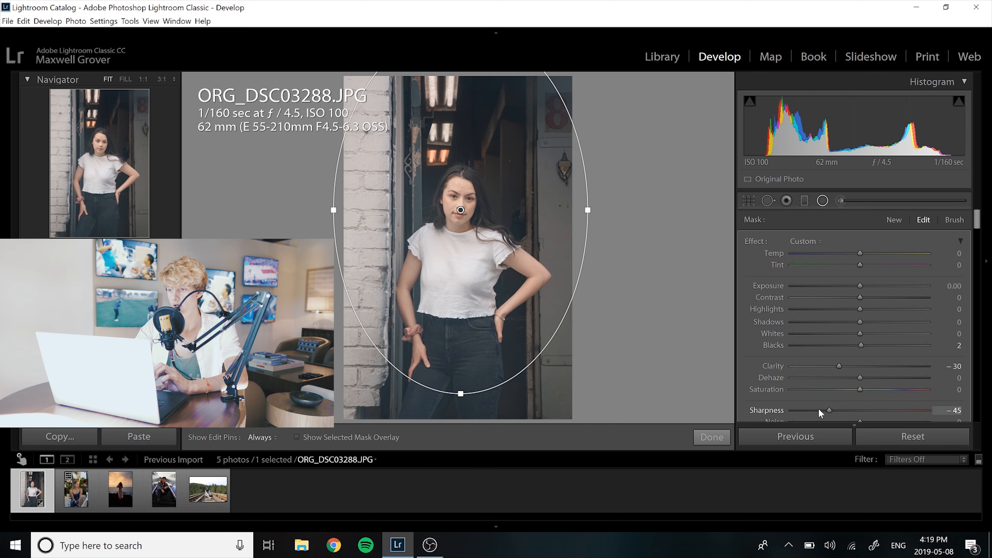
mouse_move(460, 211)
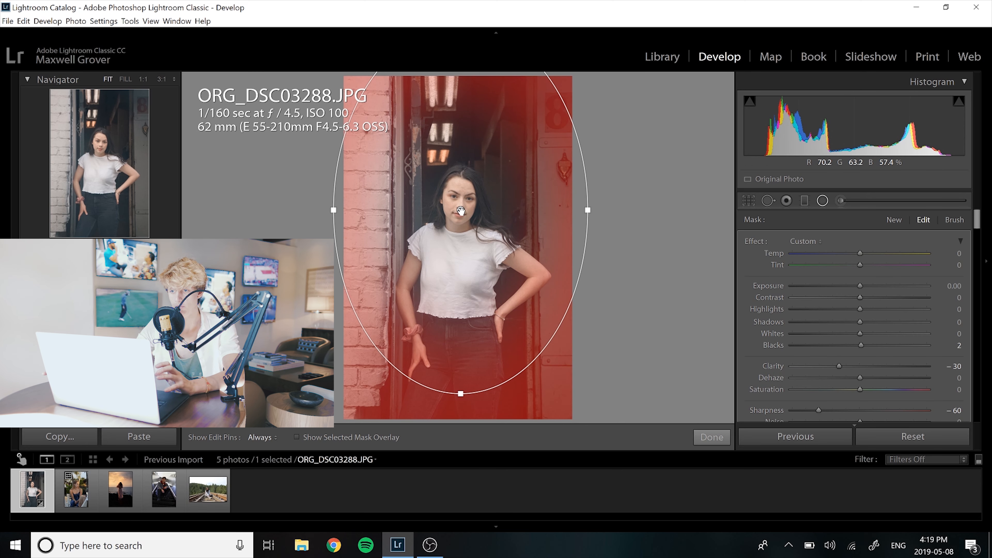
click(823, 200)
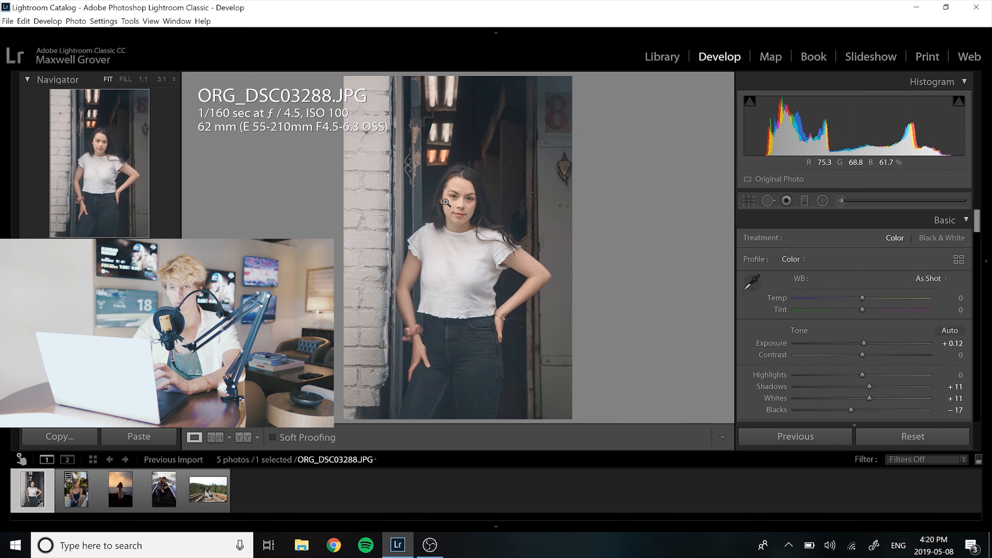
key(backslash)
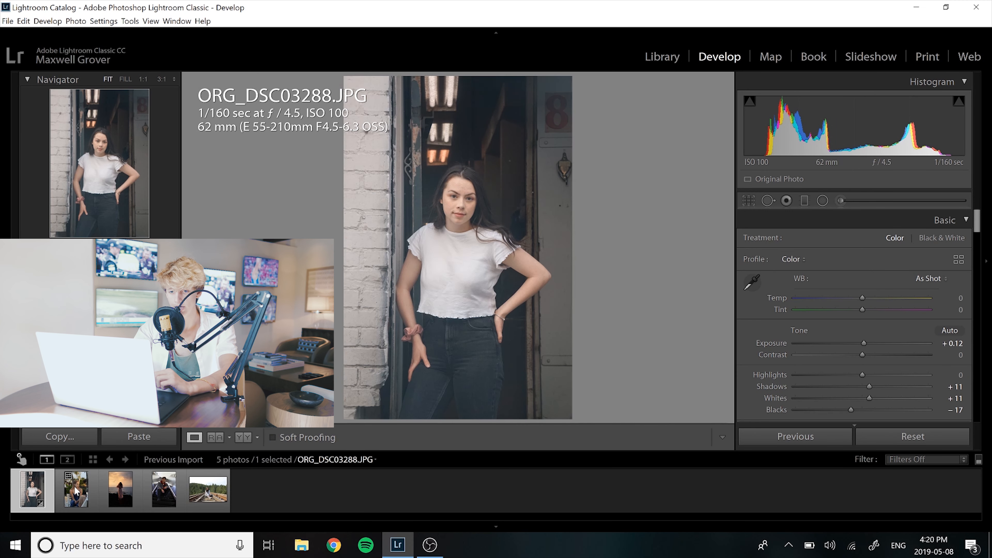
Open the seated woman's portrait IMG_9559 (1).CR2 and crop it tighter around her, keeping the original aspect ratio
click(76, 489)
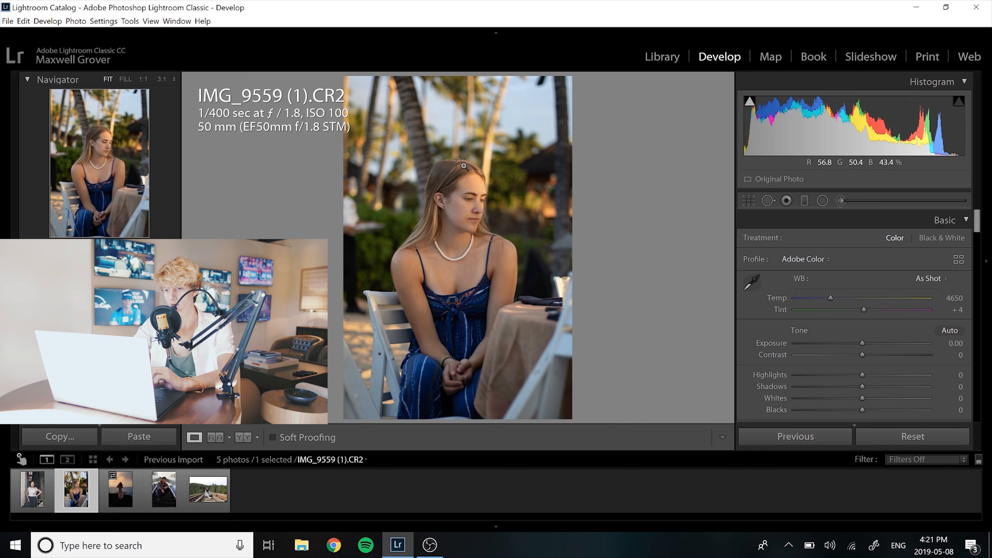
click(752, 203)
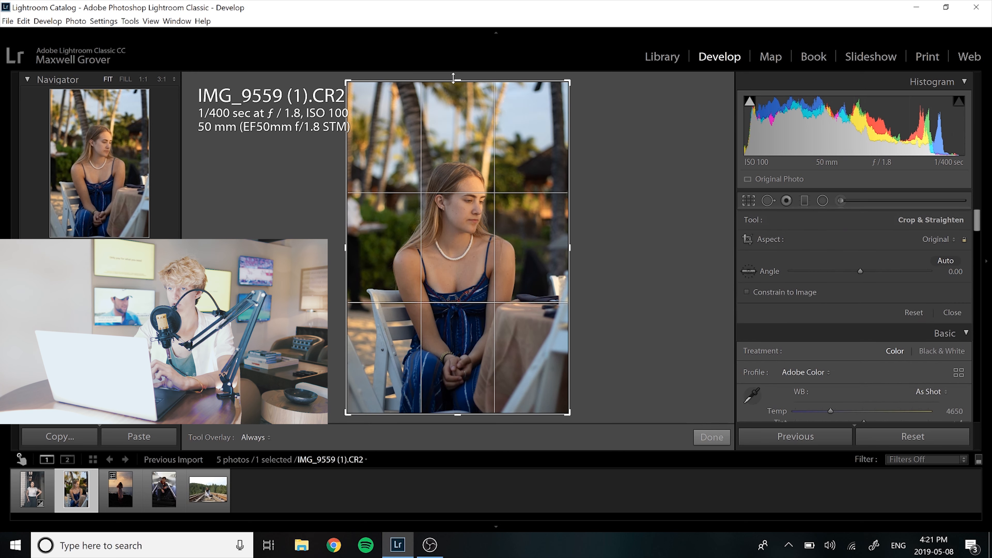
drag(458, 81, 459, 91)
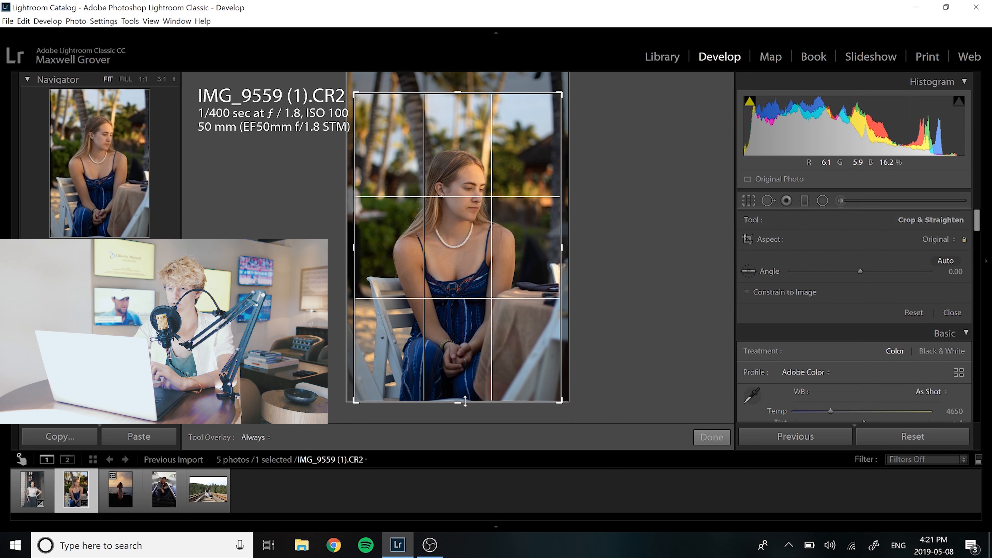
drag(458, 406, 460, 390)
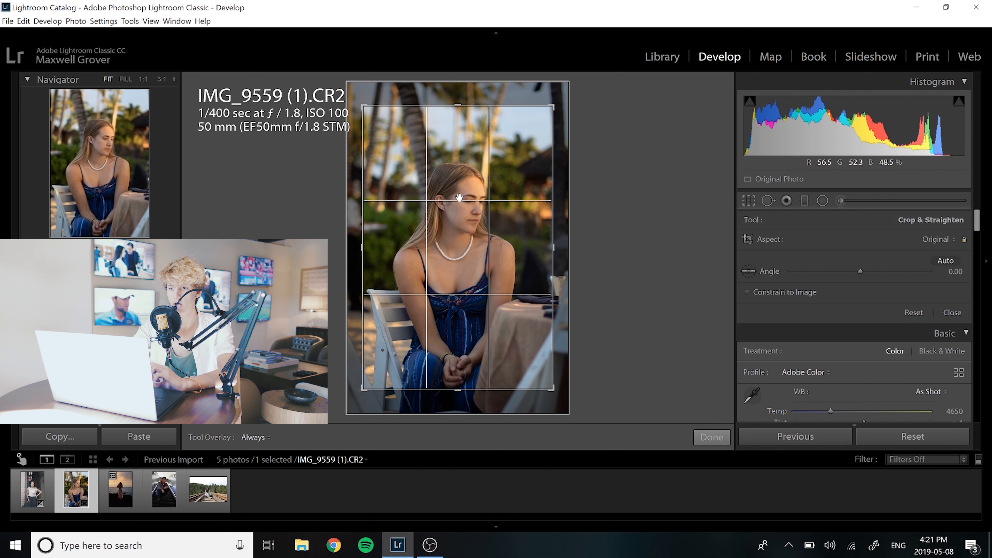
key(Return)
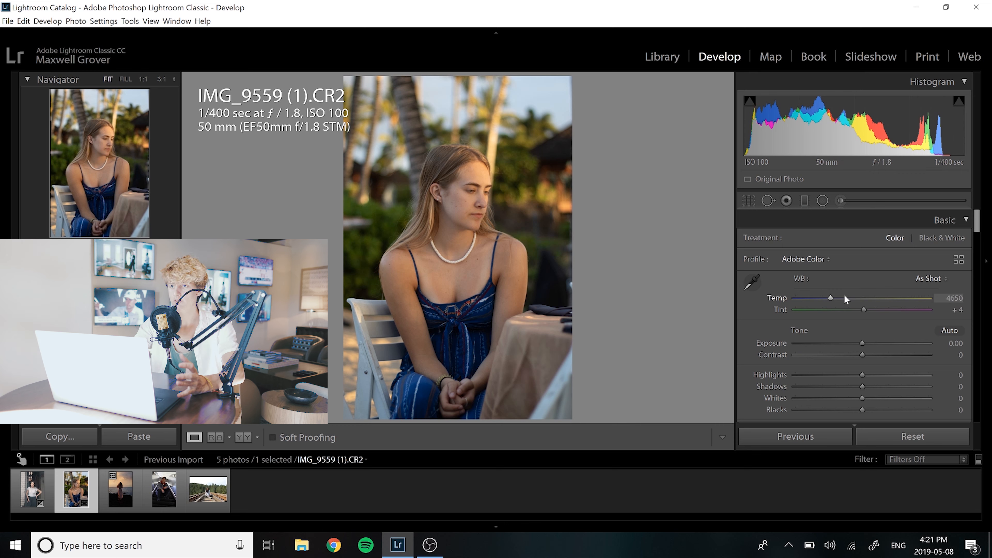
Add a diagonal graduated filter from the photo's right edge towards the woman's face with Exposure 2.08, Temp 10 and Tint 18
click(804, 200)
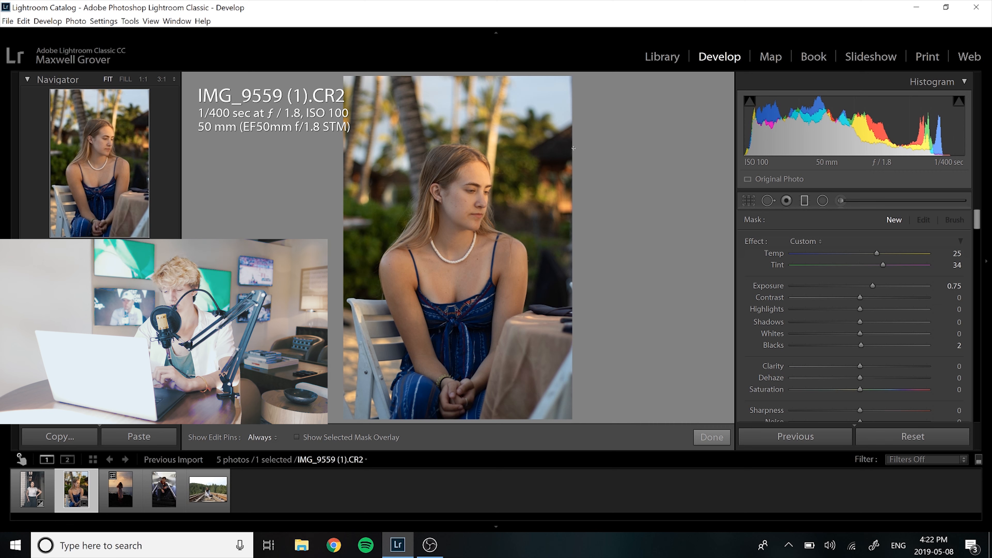
drag(573, 148, 466, 193)
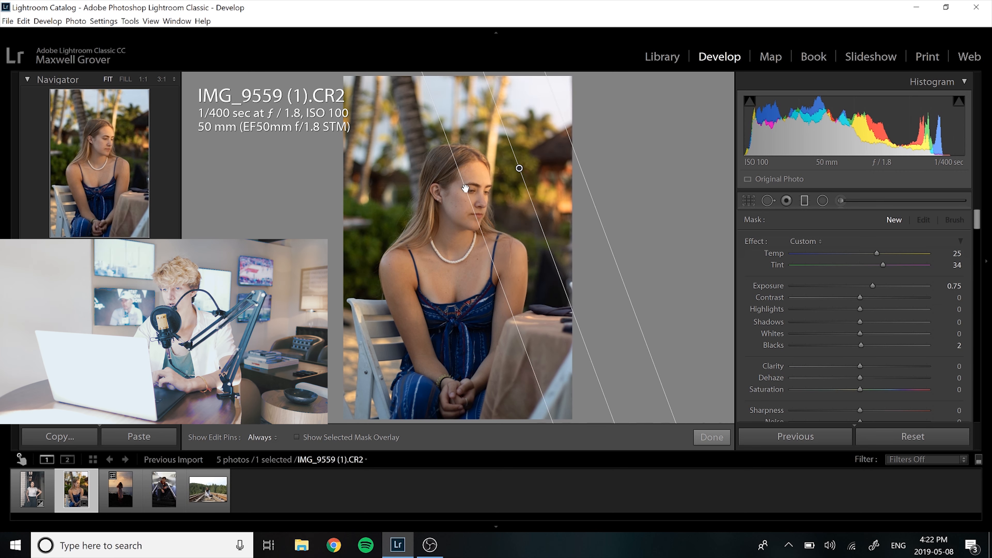
drag(873, 286, 895, 286)
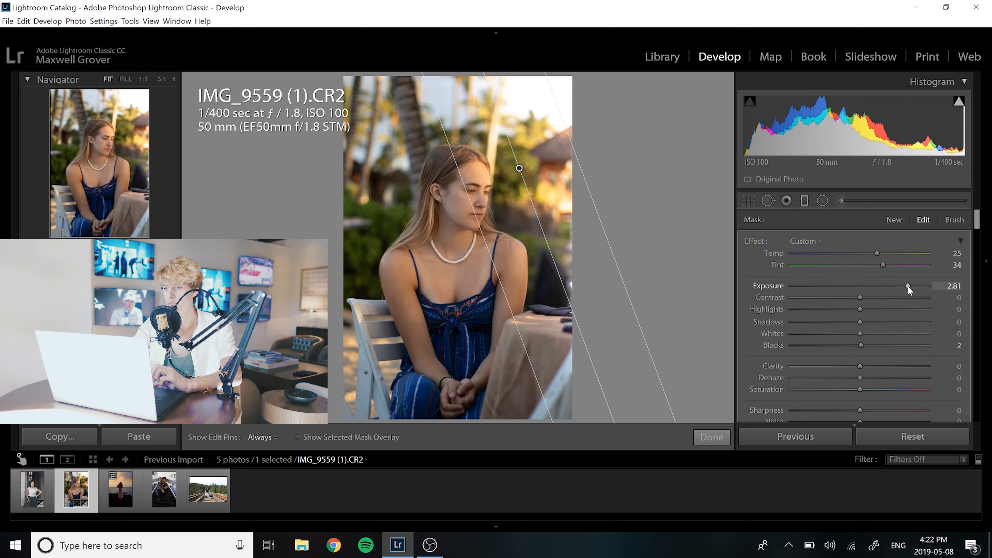
drag(462, 205, 444, 215)
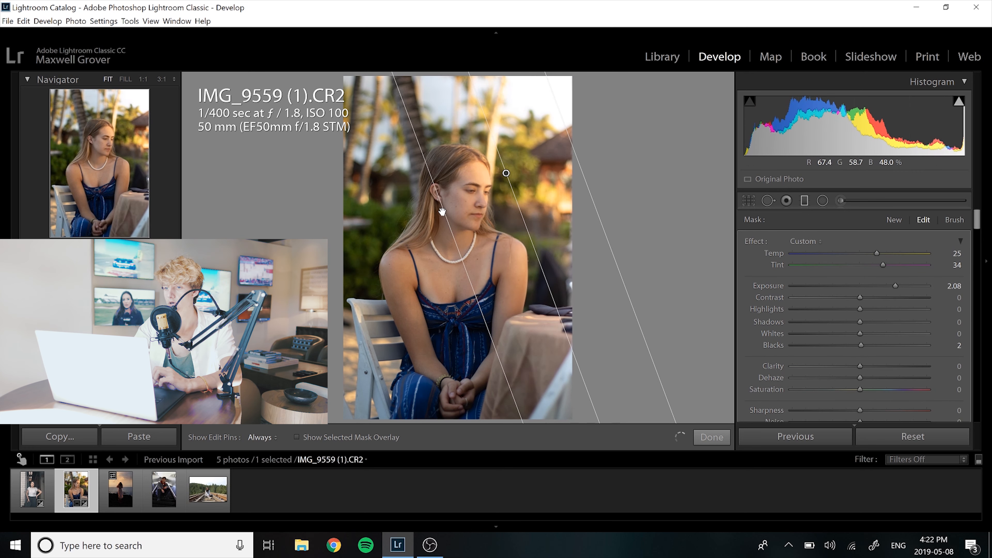
drag(876, 254, 868, 251)
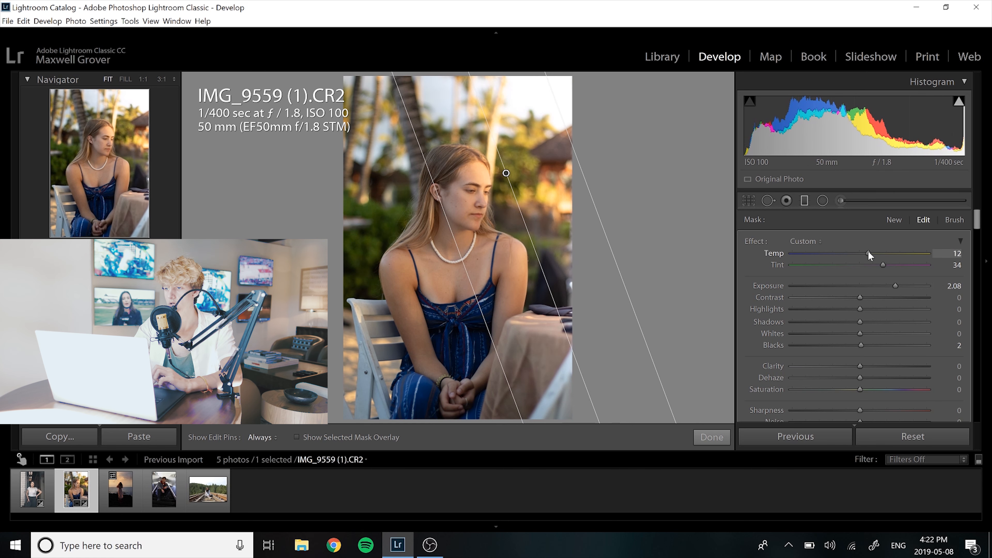
click(872, 265)
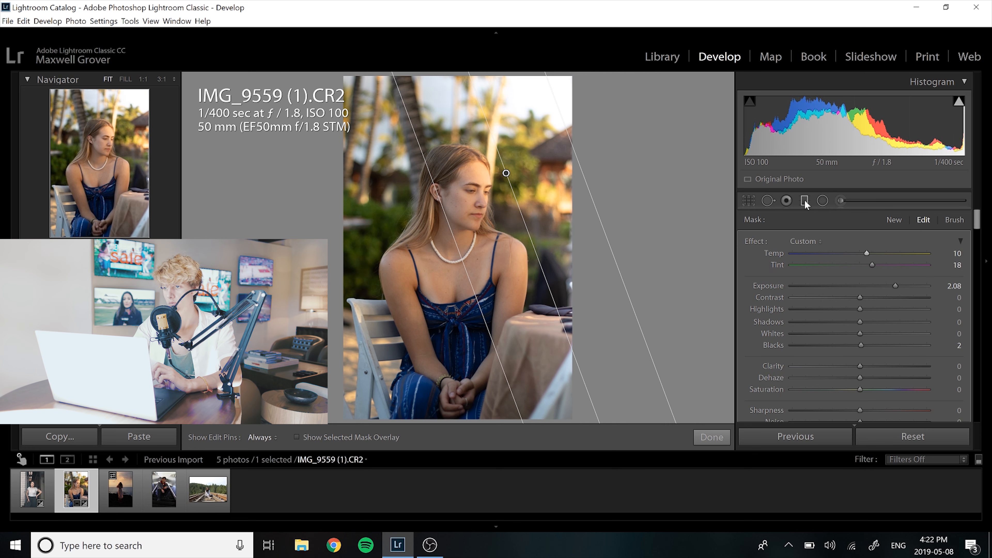
click(797, 200)
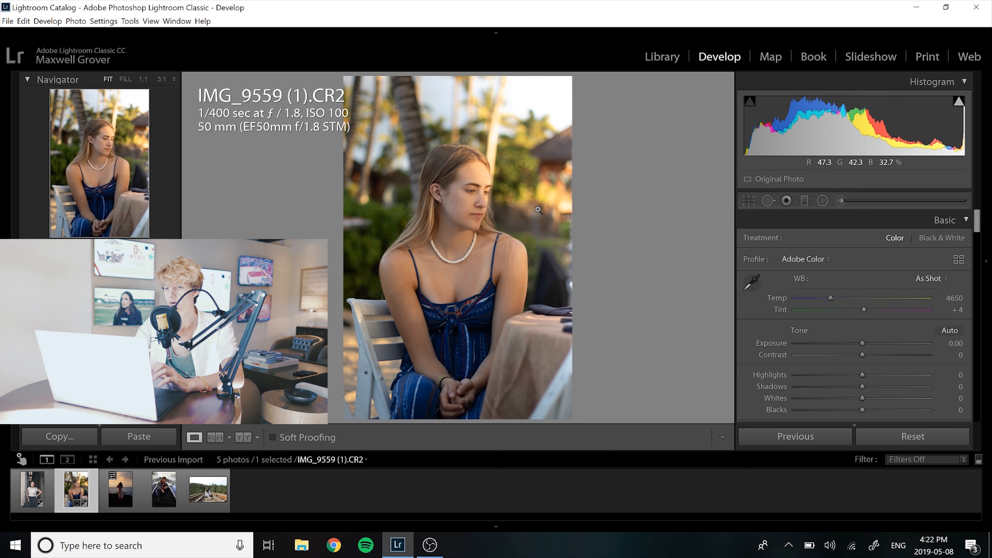
Calibrate Blue Primary Hue to -35, Red Primary Hue to +19 and Saturation to -43, and Green Primary Hue to +34, trying the Shadows Tint
scroll(936, 293, down, 10)
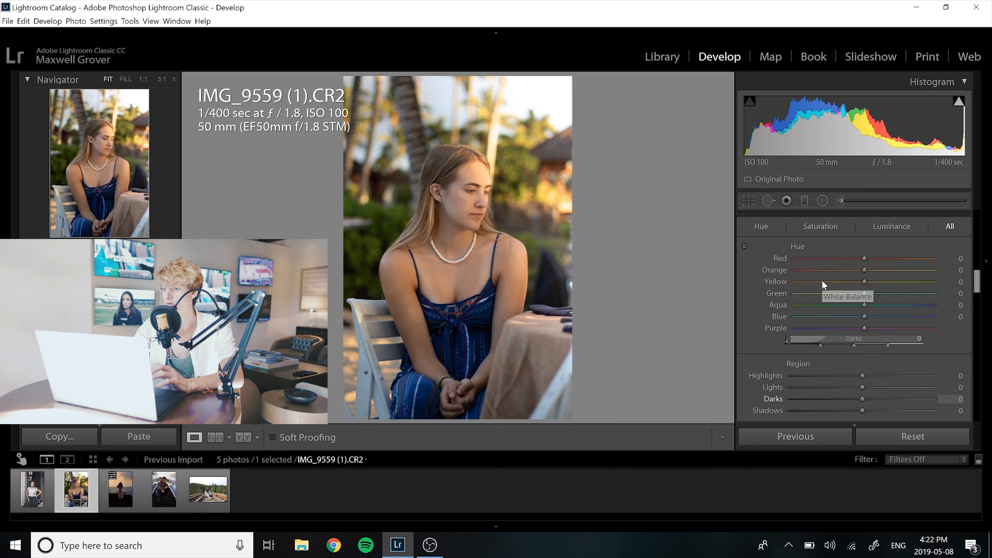
drag(977, 281, 974, 416)
drag(862, 399, 839, 399)
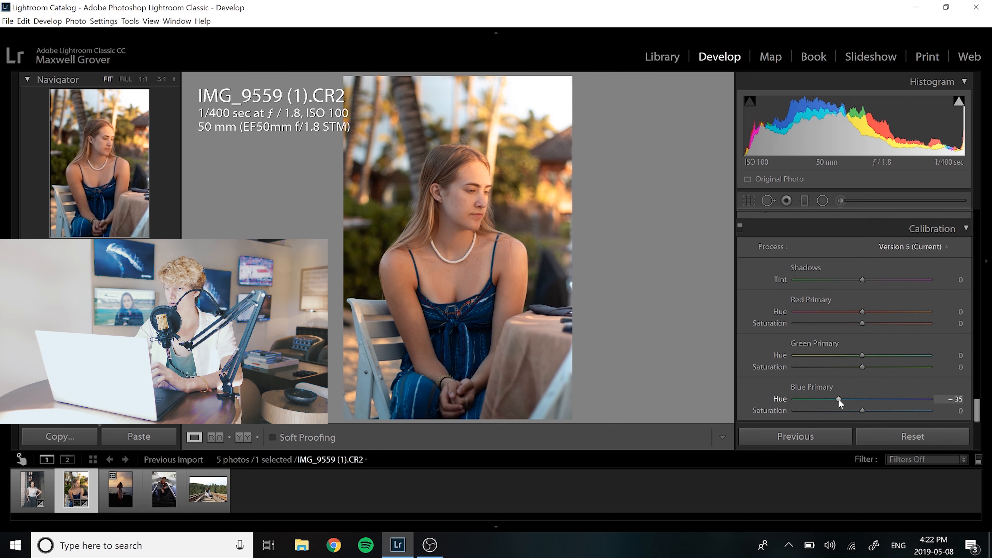
drag(862, 311, 845, 323)
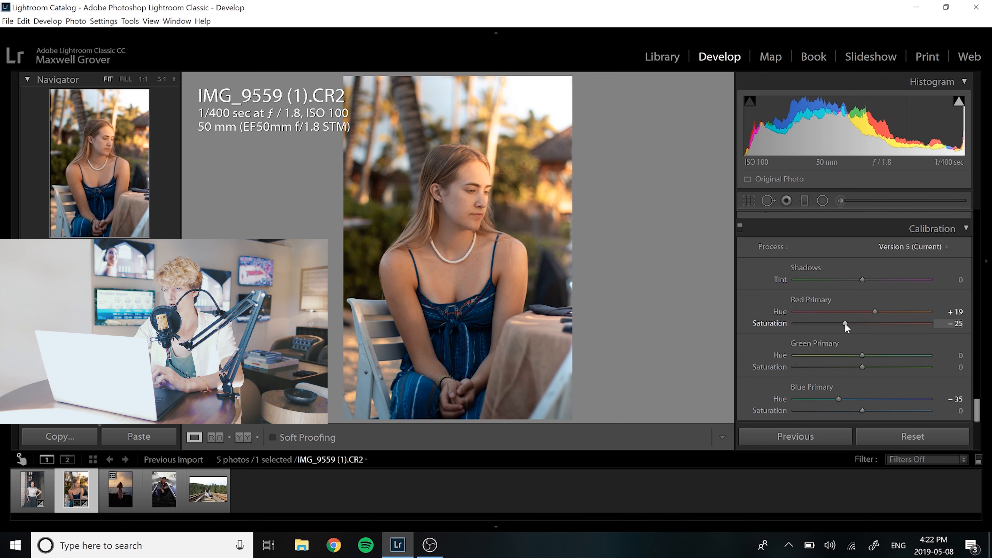
key(t)
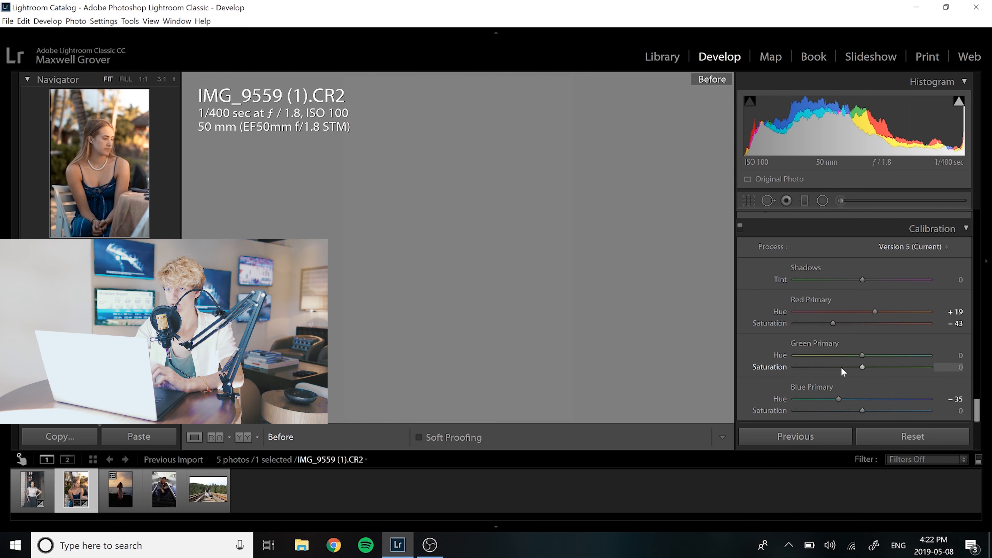
key(backslash)
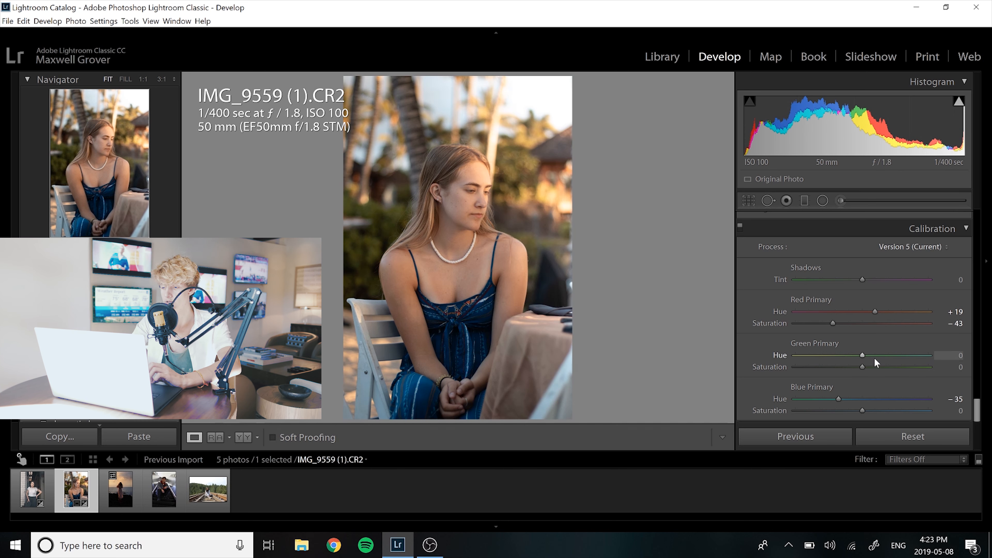
click(885, 355)
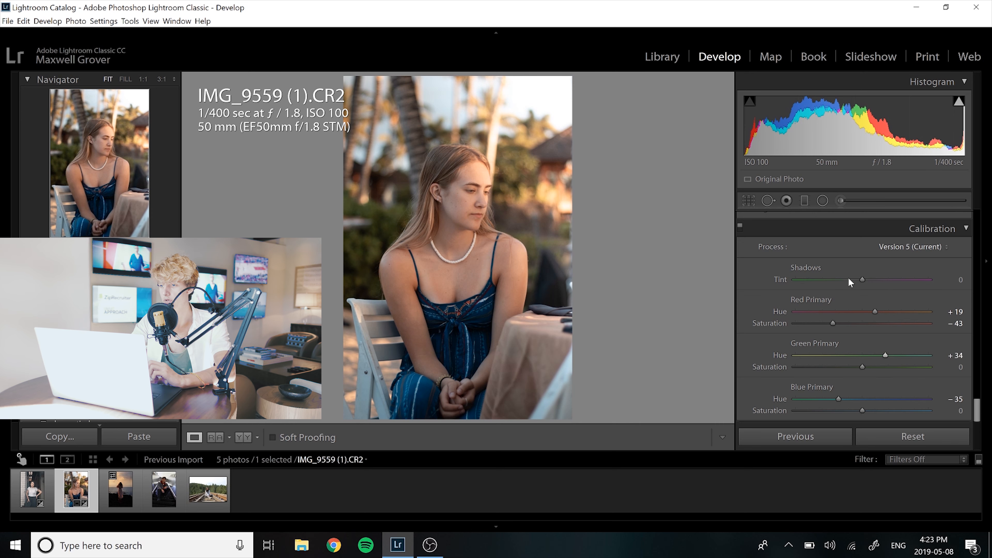
drag(877, 279, 843, 280)
Compare the before and after views of the seated woman's portrait to judge the calibration changes
drag(976, 410, 981, 335)
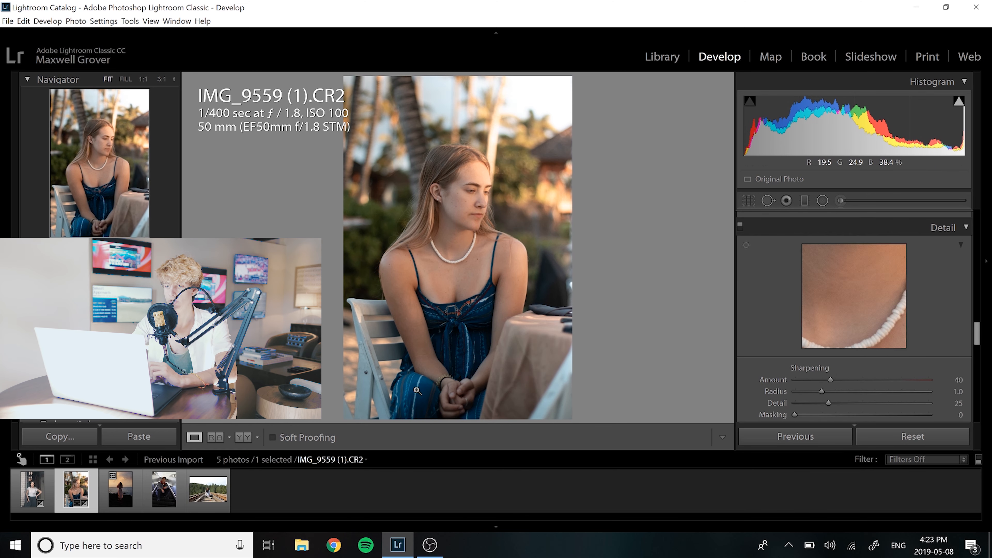
click(361, 394)
click(361, 393)
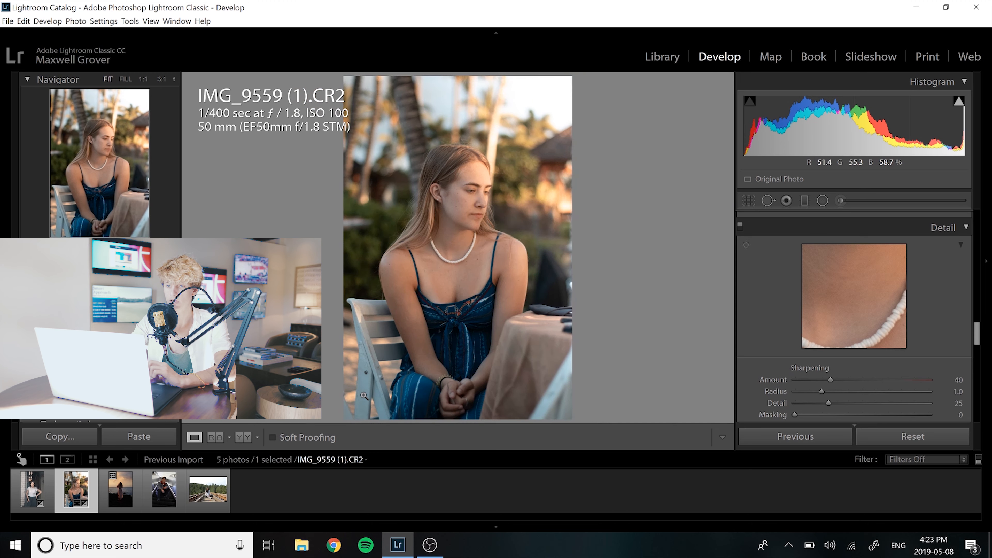
key(backslash)
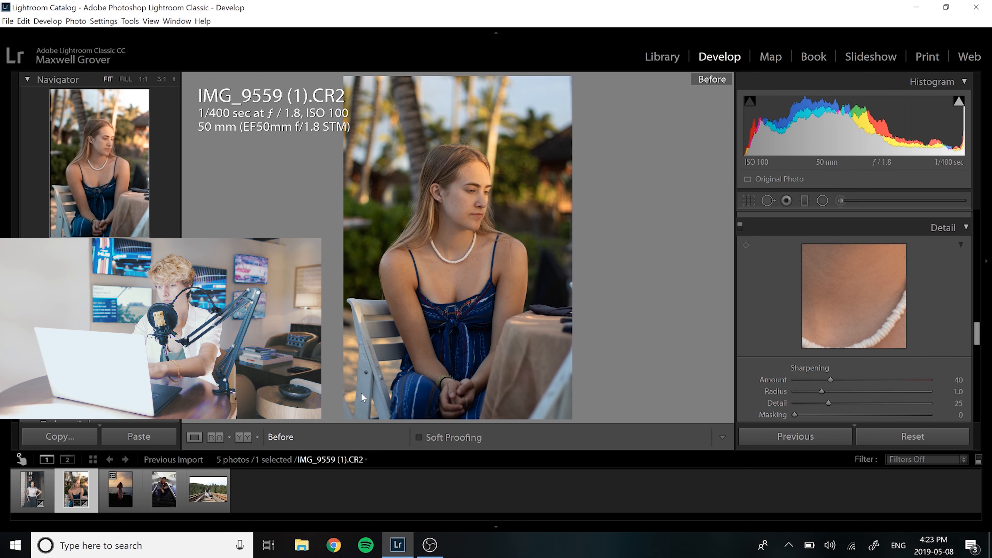
key(backslash)
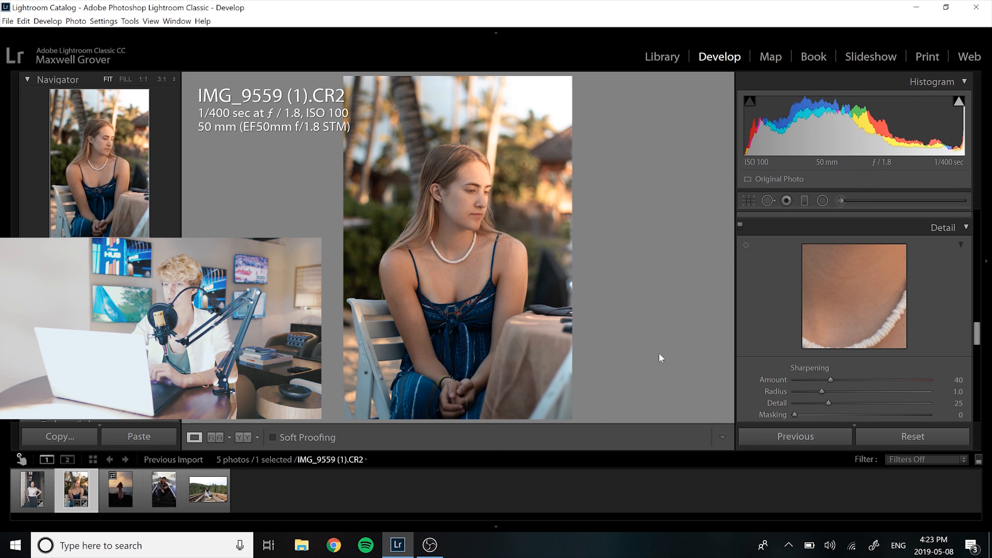
Set the HSL Luminance of Green to +53 and Yellow to +42
drag(977, 335, 978, 299)
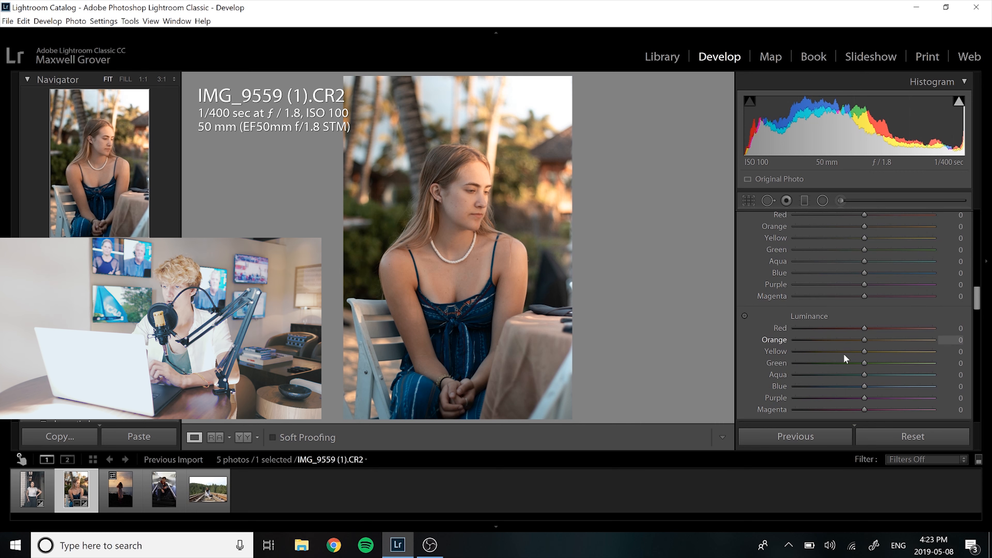
click(900, 363)
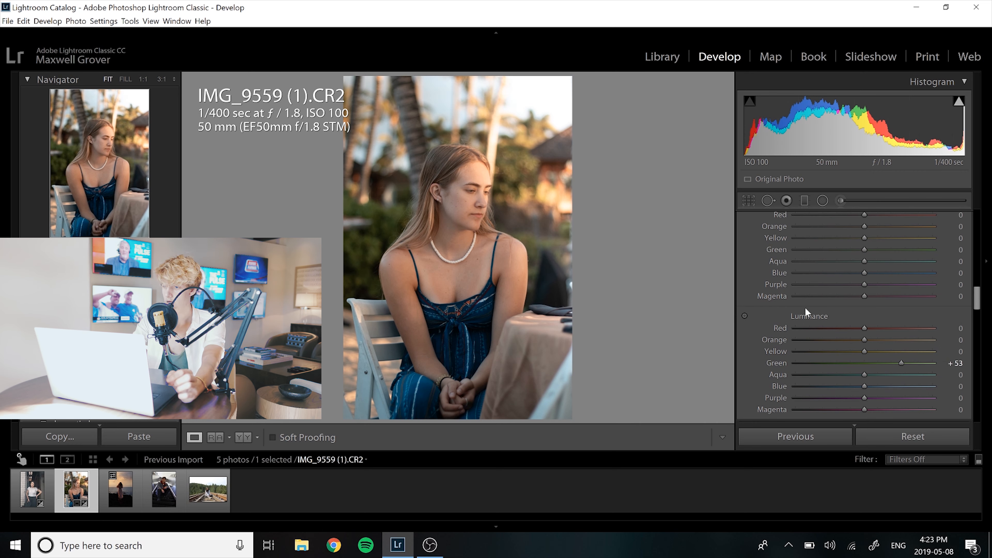
click(892, 351)
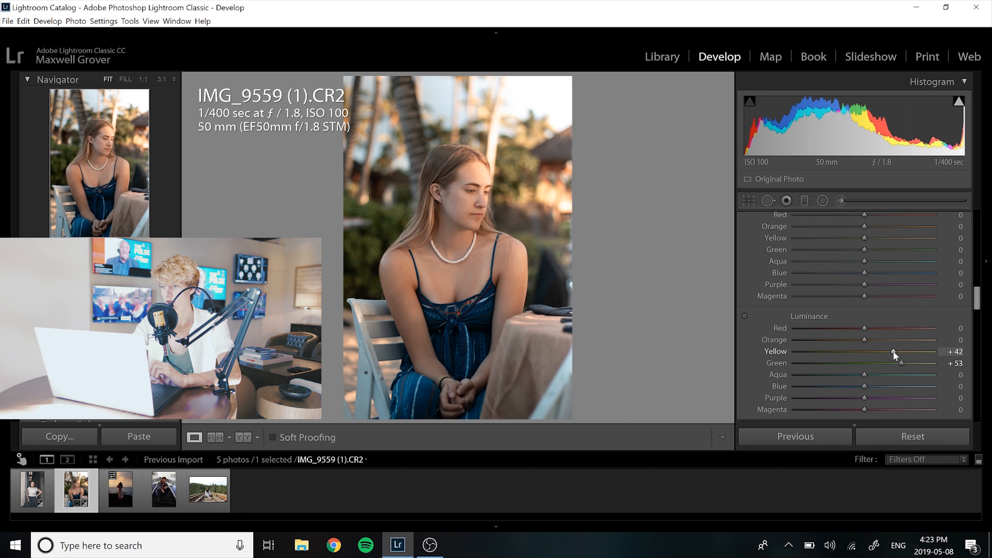
scroll(978, 293, up, 2)
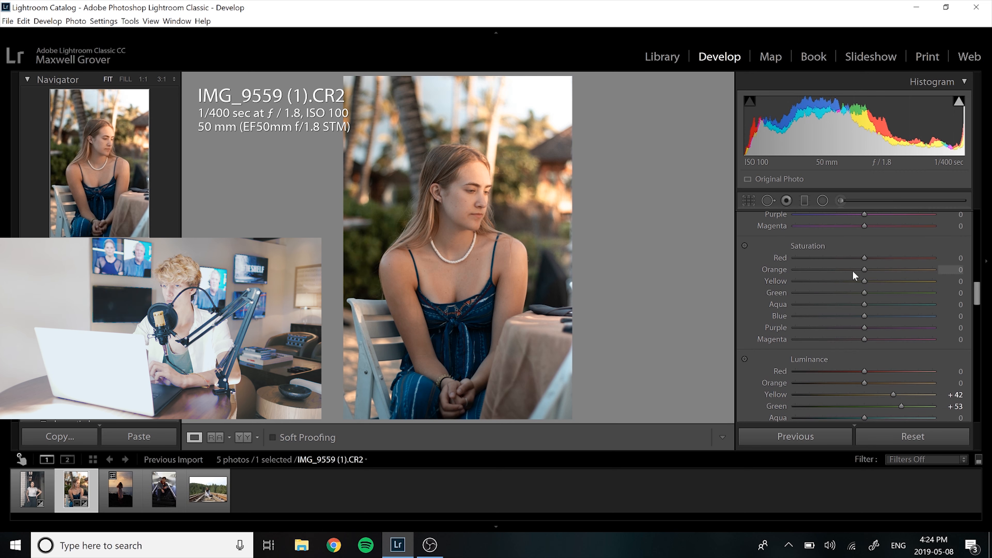
Set HSL Saturation of Green and Yellow to -30, and Hue of Green to -83 and Yellow to -28, and compare with the original
click(843, 292)
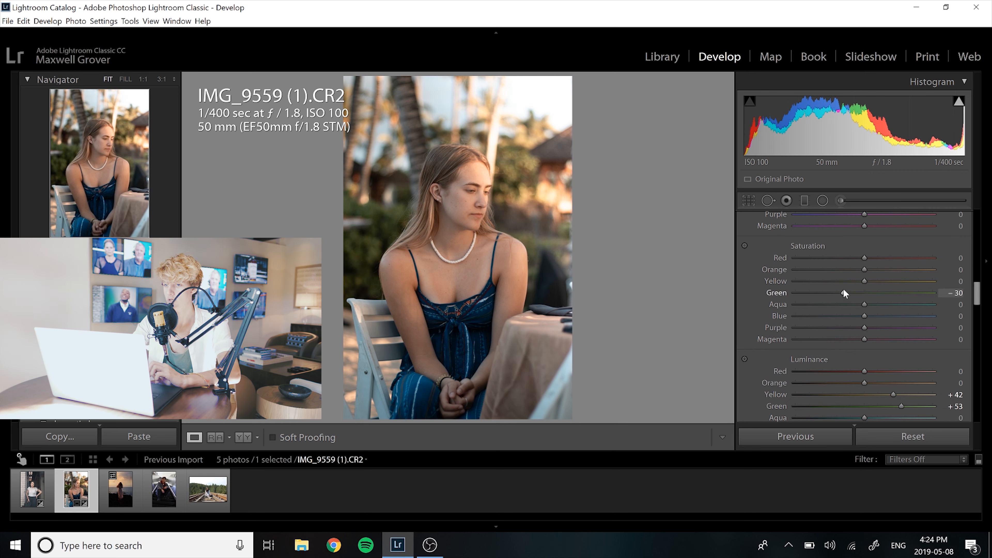
click(843, 281)
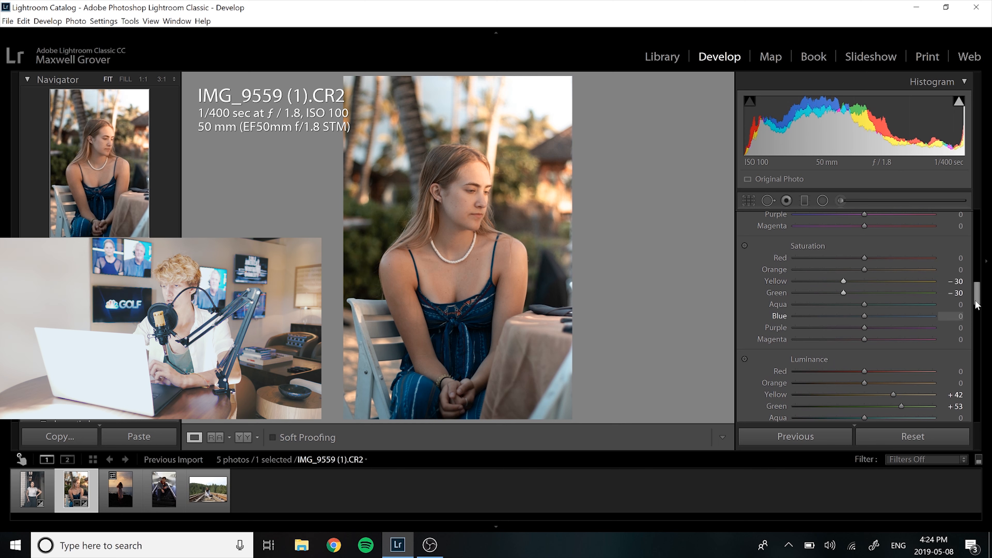
scroll(977, 292, up, 4)
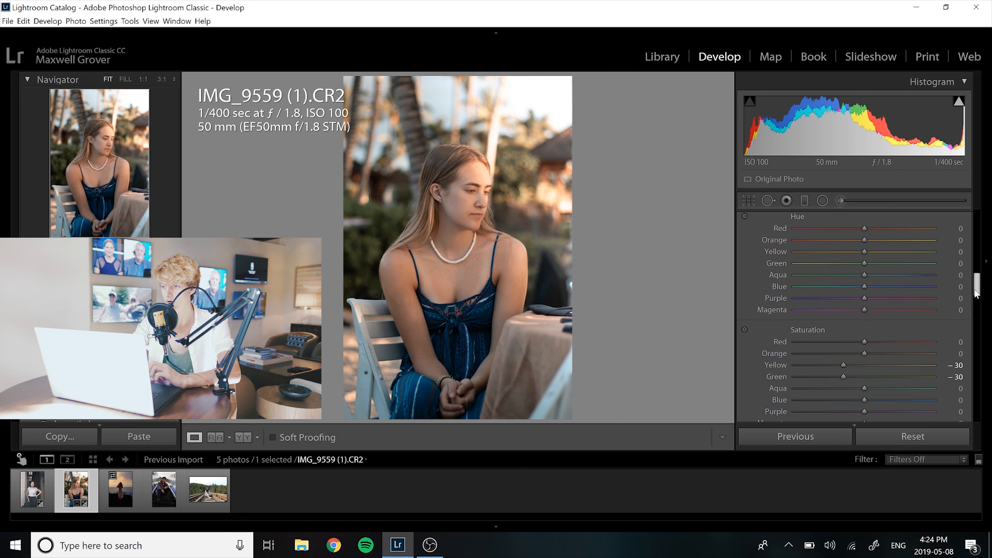
drag(864, 262, 806, 262)
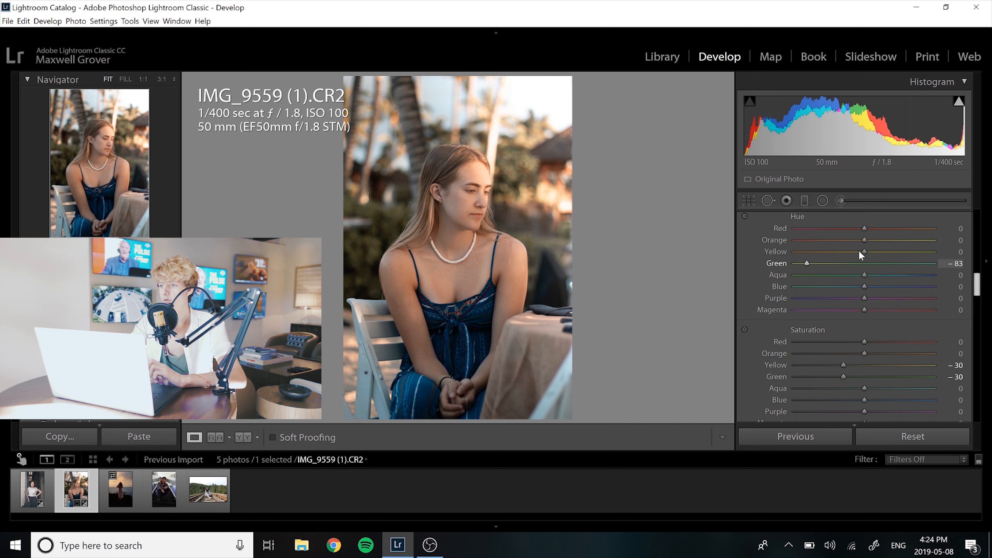
drag(865, 251, 840, 252)
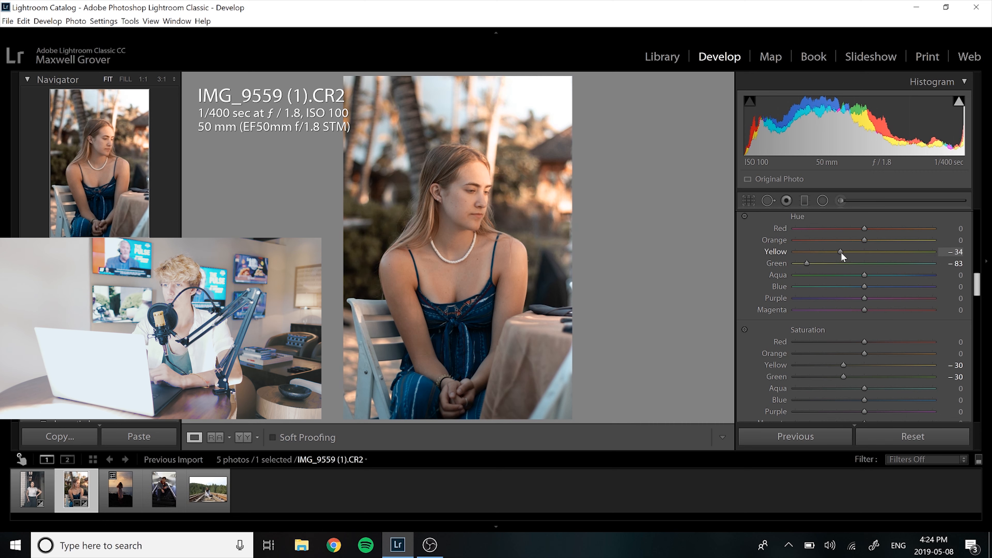
drag(843, 253, 844, 252)
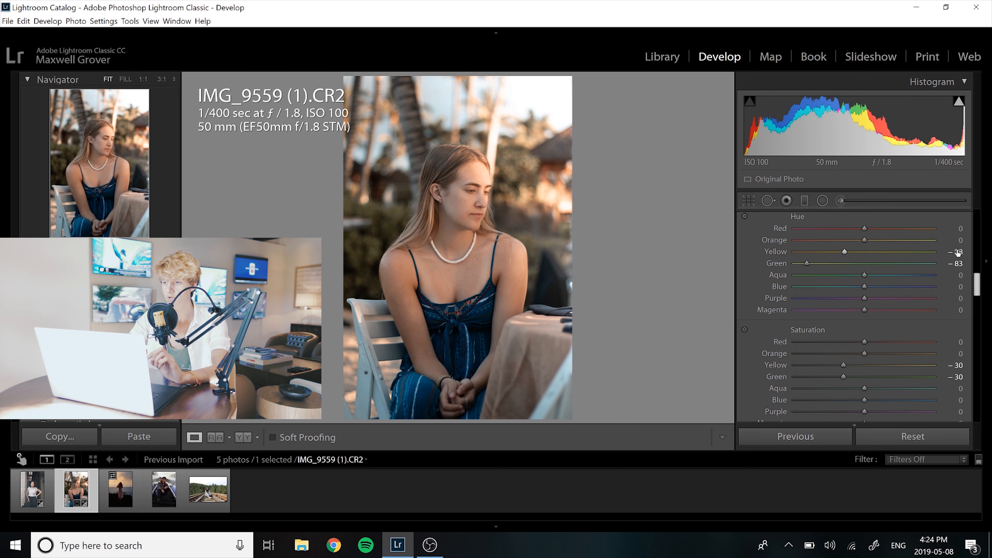
drag(976, 284, 976, 285)
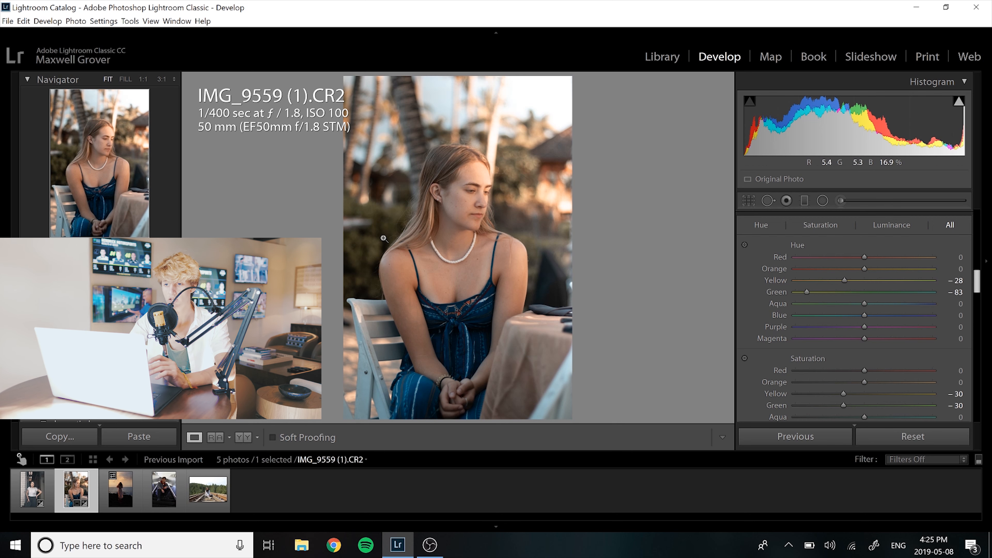
key(backslash)
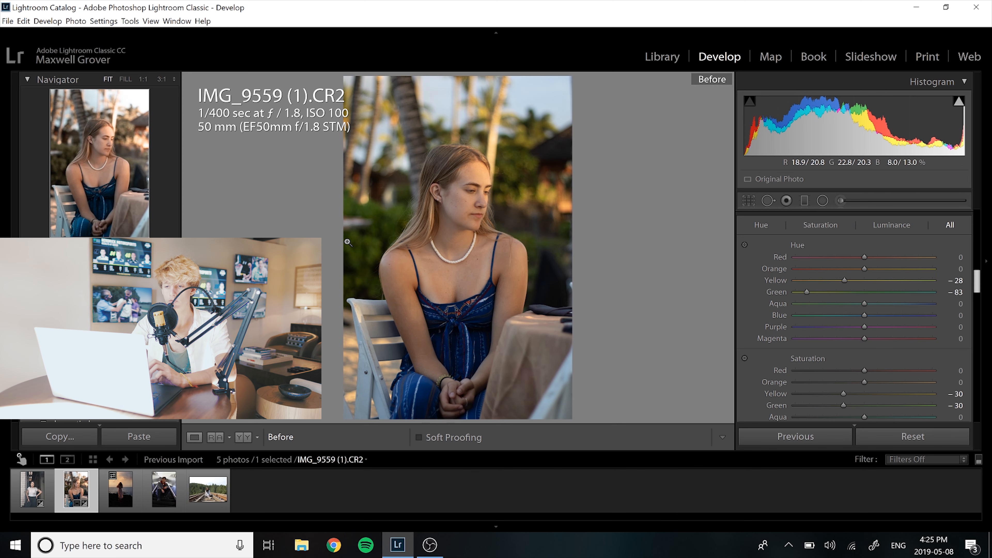
key(backslash)
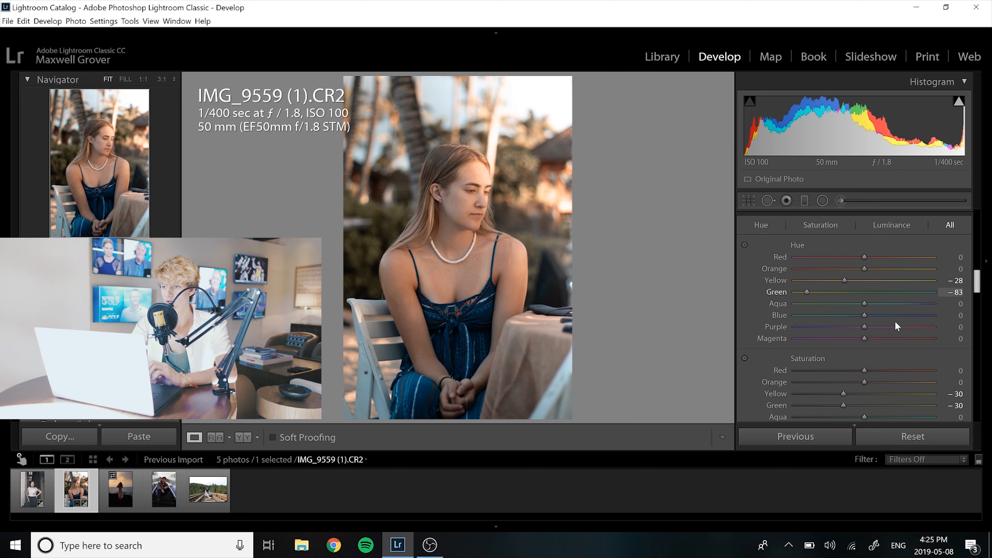
Adjust the skin tones with Orange Saturation at -12, Red Hue at -30 and Orange Hue at +7
click(855, 381)
drag(854, 379, 855, 380)
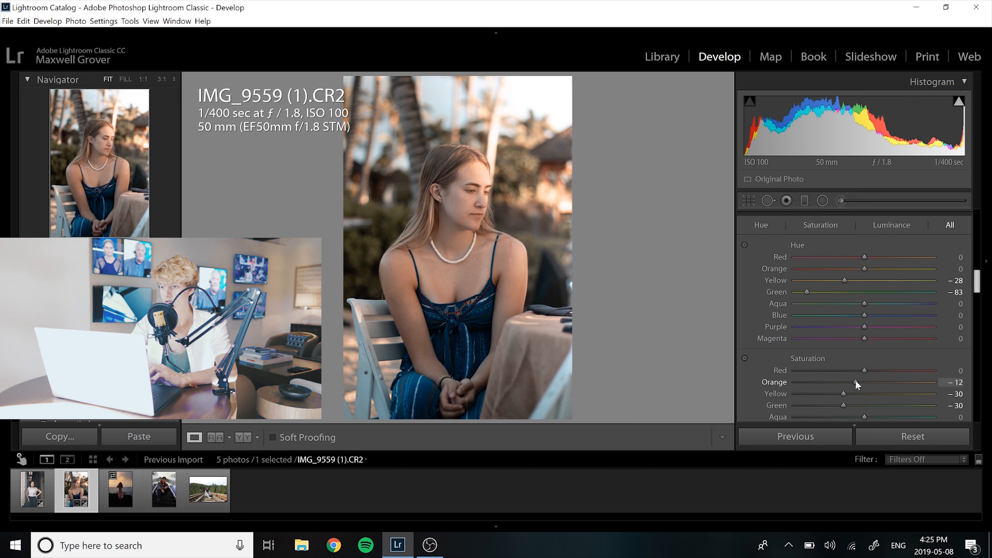
click(855, 256)
drag(848, 256, 843, 257)
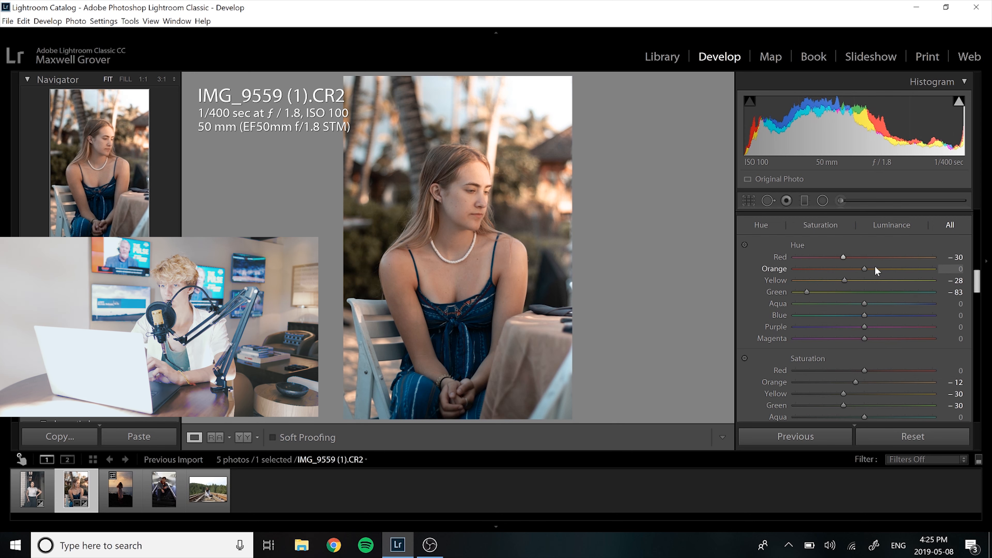
drag(873, 269, 869, 270)
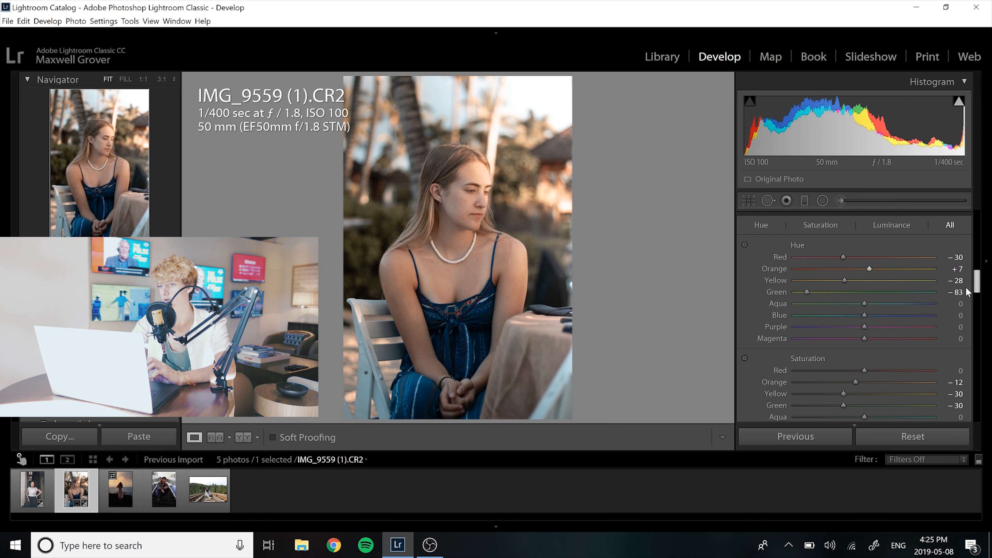
Set the basic tone to Exposure +0.34, Shadows +24, Highlights -15 and Blacks +11
scroll(906, 279, up, 8)
drag(862, 343, 866, 346)
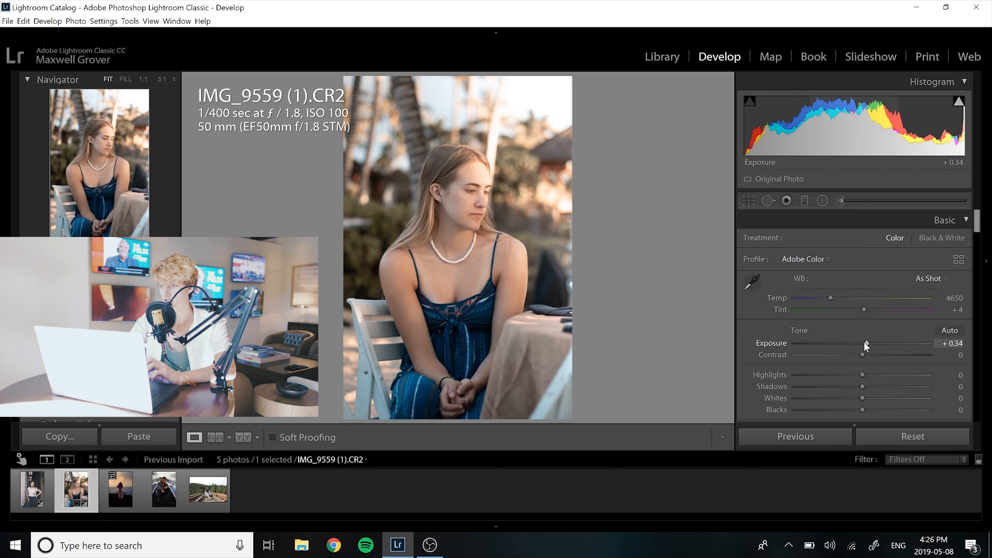
scroll(881, 361, down, 3)
click(877, 330)
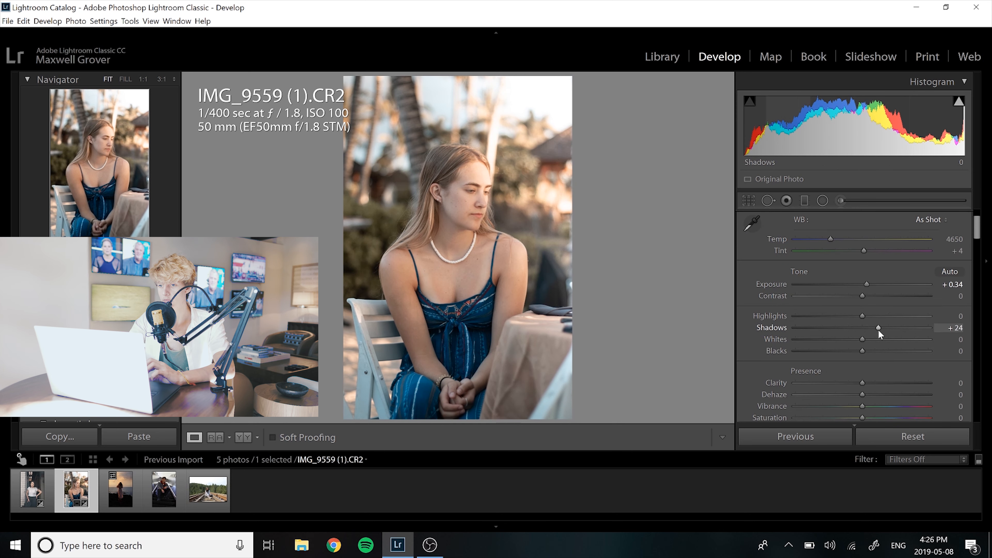
click(851, 316)
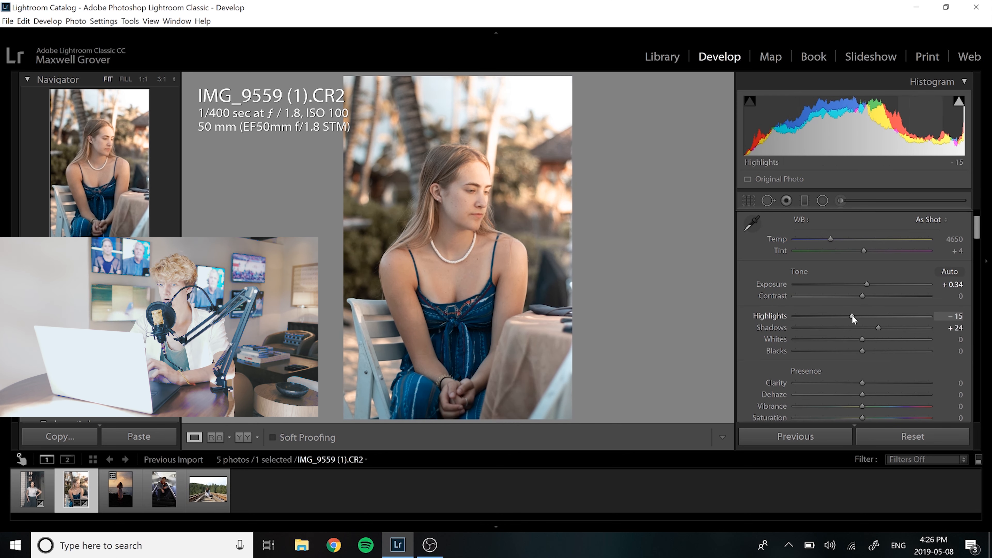
click(869, 351)
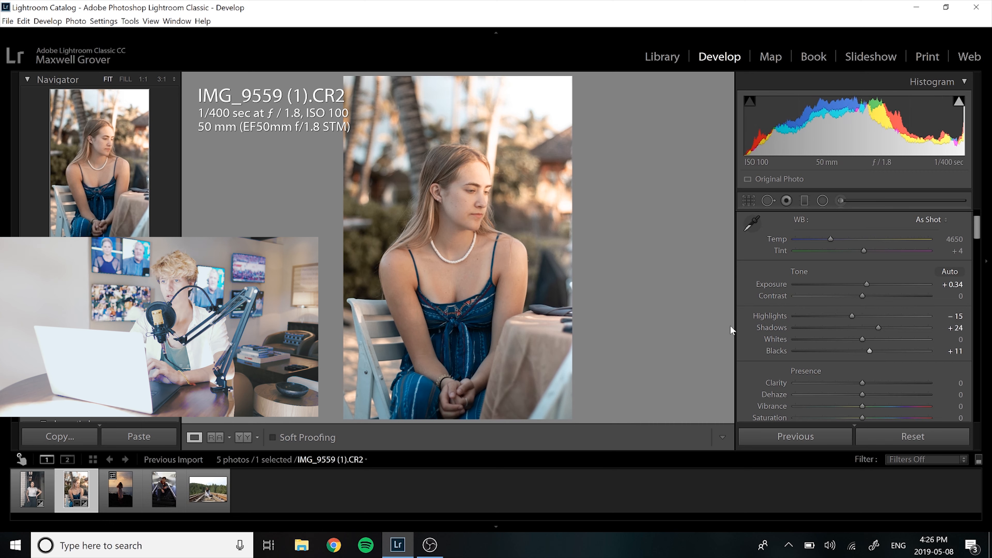
Shift the existing diagonal graduated filter slightly away from the woman's face and compare the portrait with its original
scroll(919, 288, up, 3)
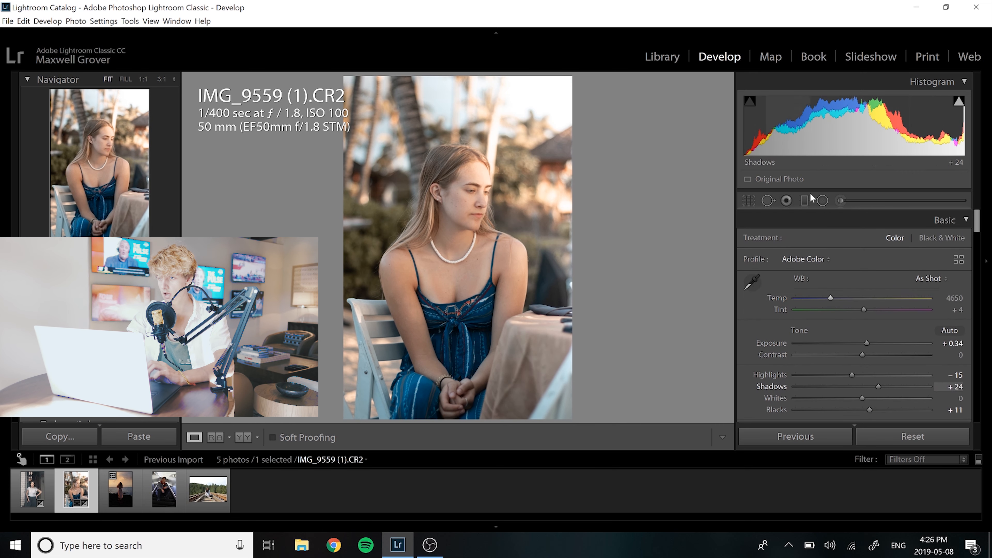
click(805, 200)
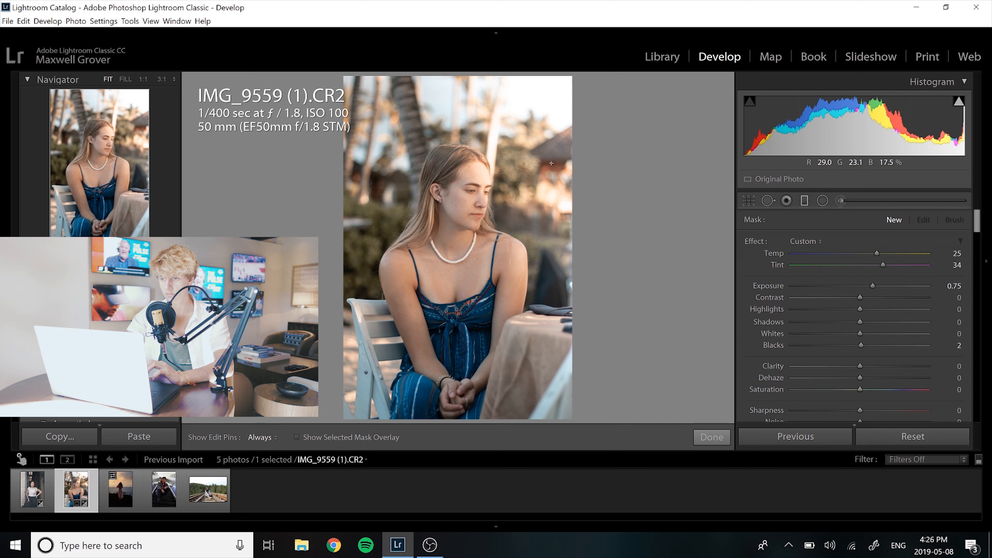
click(506, 174)
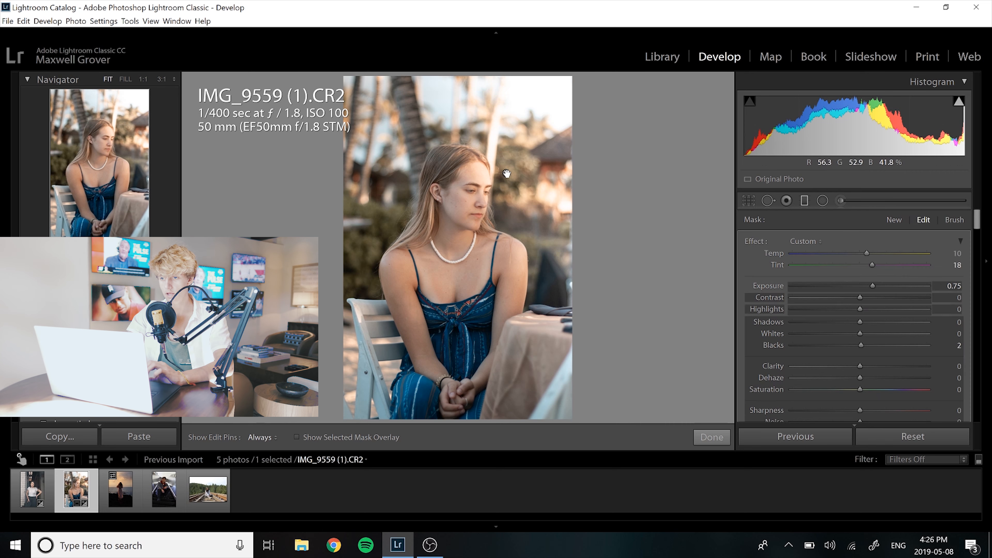
drag(506, 174, 516, 172)
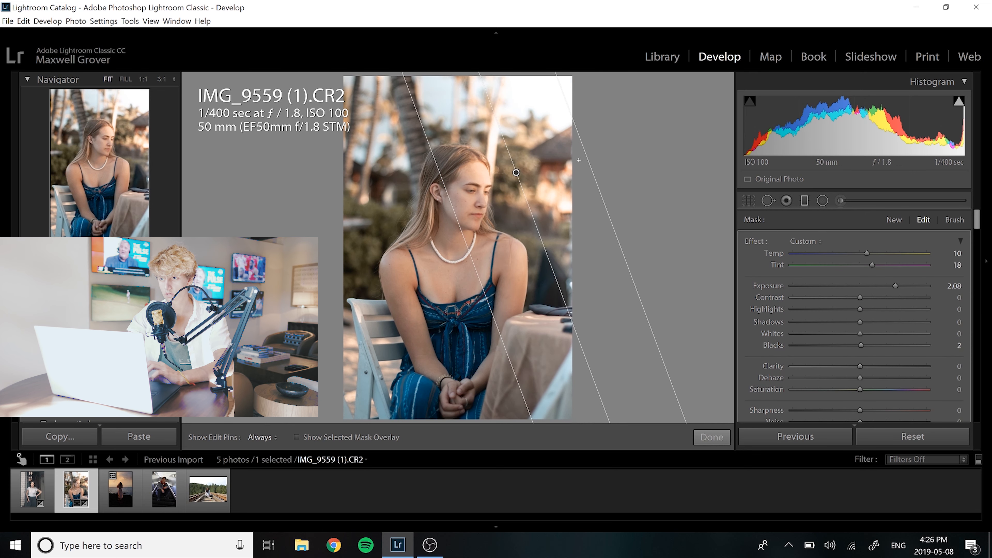
click(805, 200)
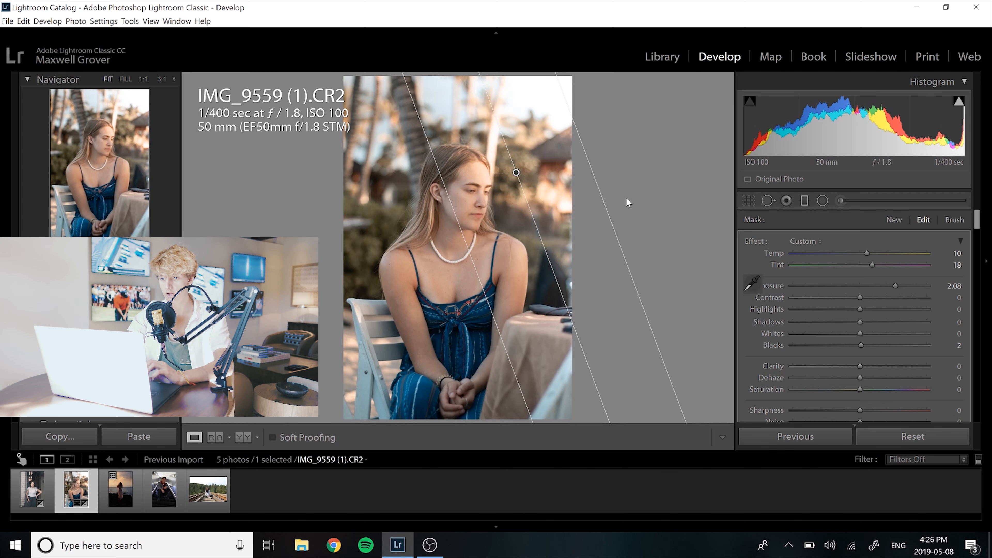
key(backslash)
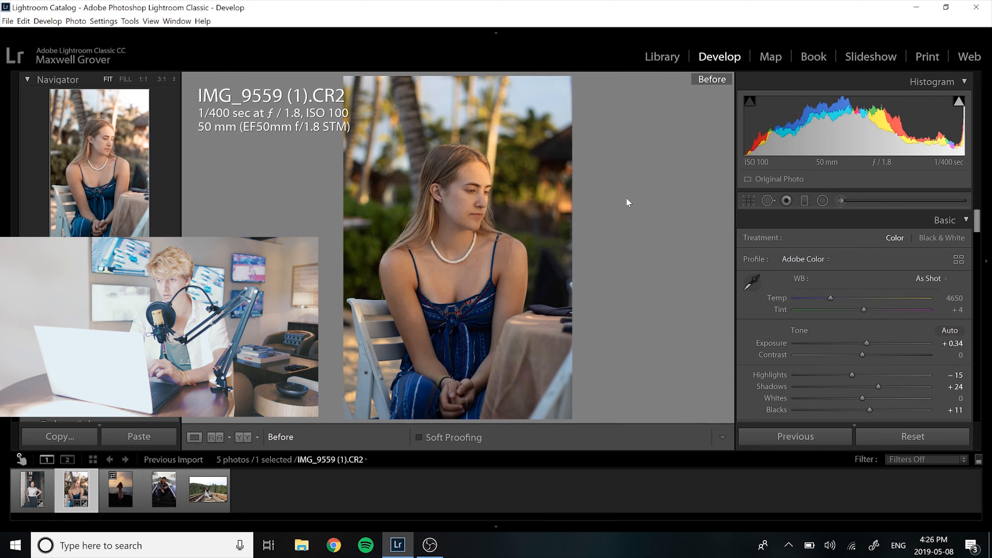
key(backslash)
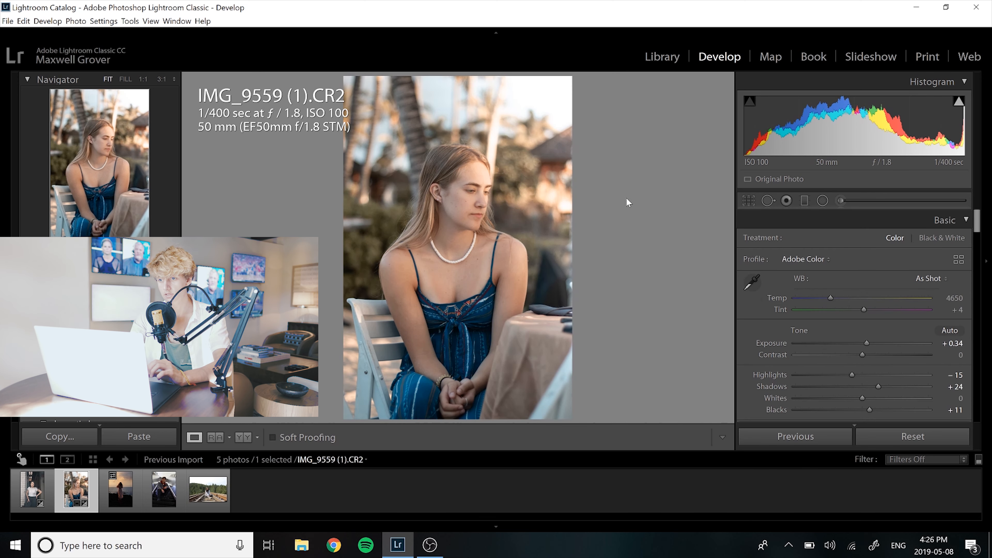
Fine-tune Exposure to +0.30, Contrast to +2 and Clarity to +16, and inspect the chair and dress at 1:1
scroll(783, 297, down, 3)
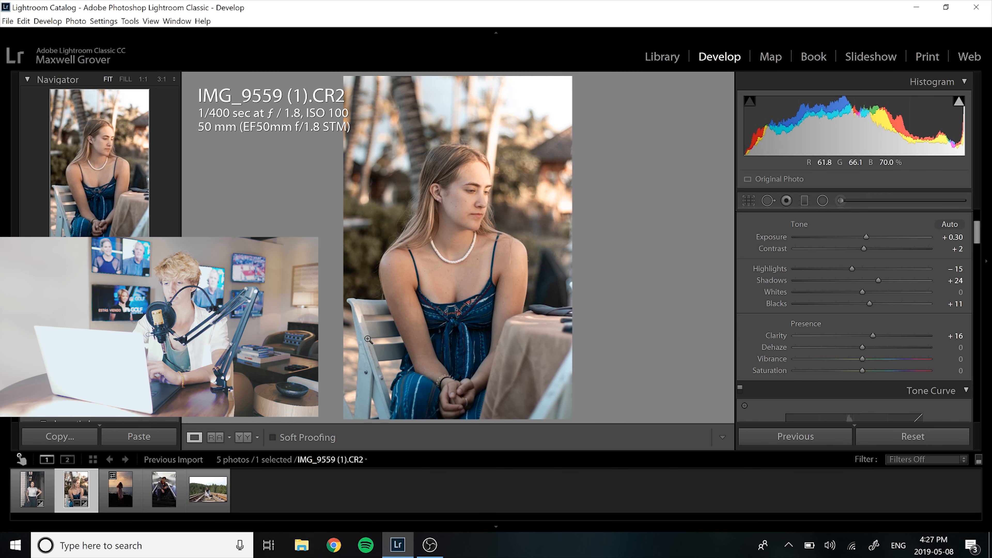
click(375, 374)
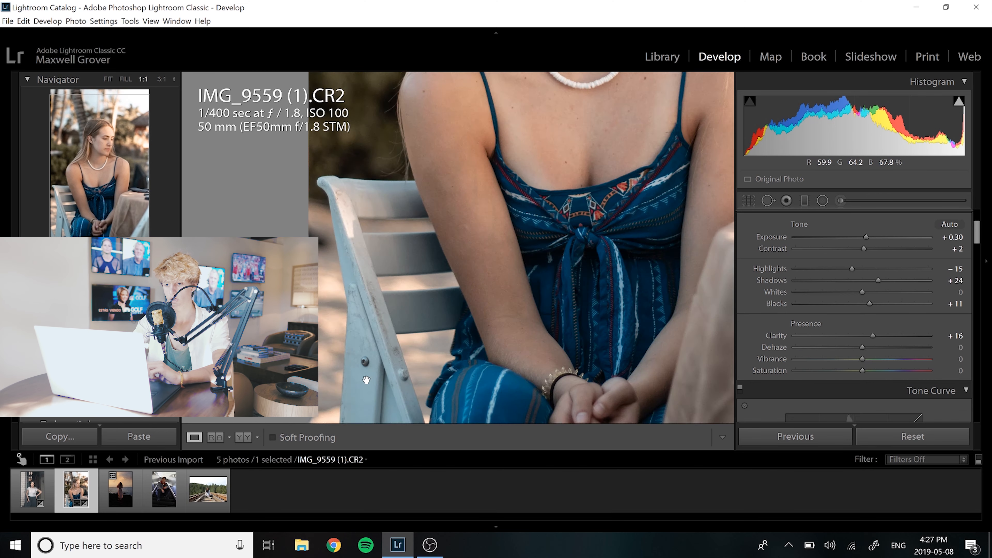
click(434, 148)
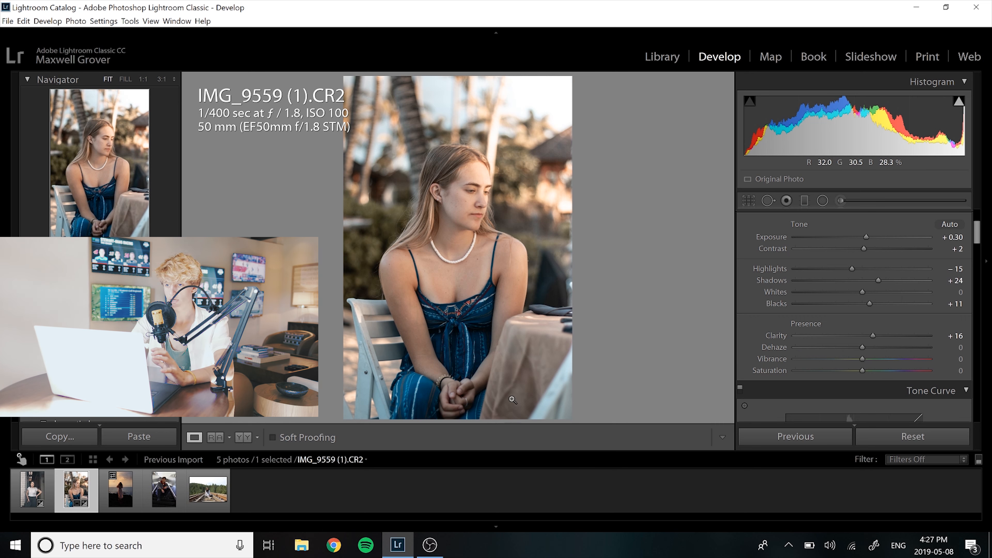
Paint a Spot Removal stroke down the draped tablecloth beside the woman
click(768, 200)
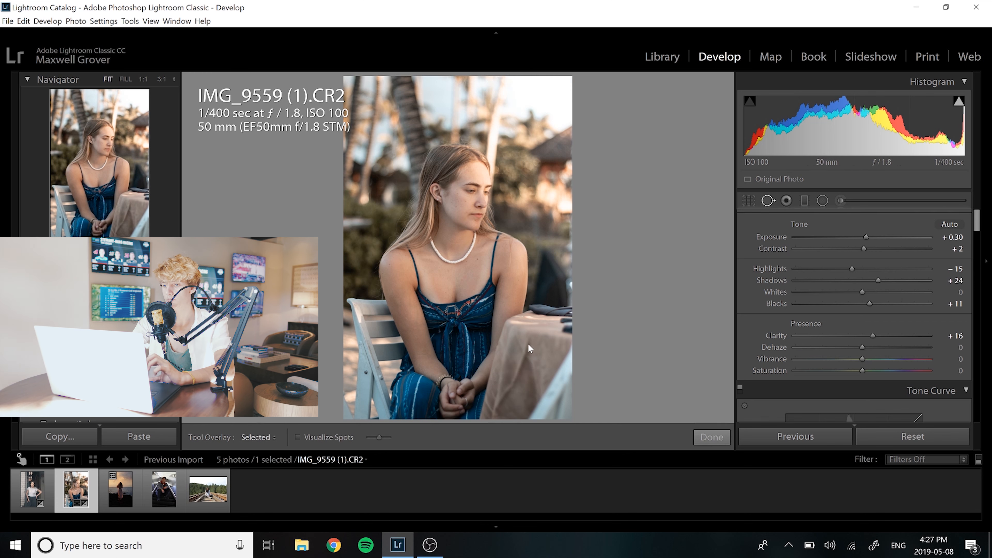
drag(529, 337, 504, 396)
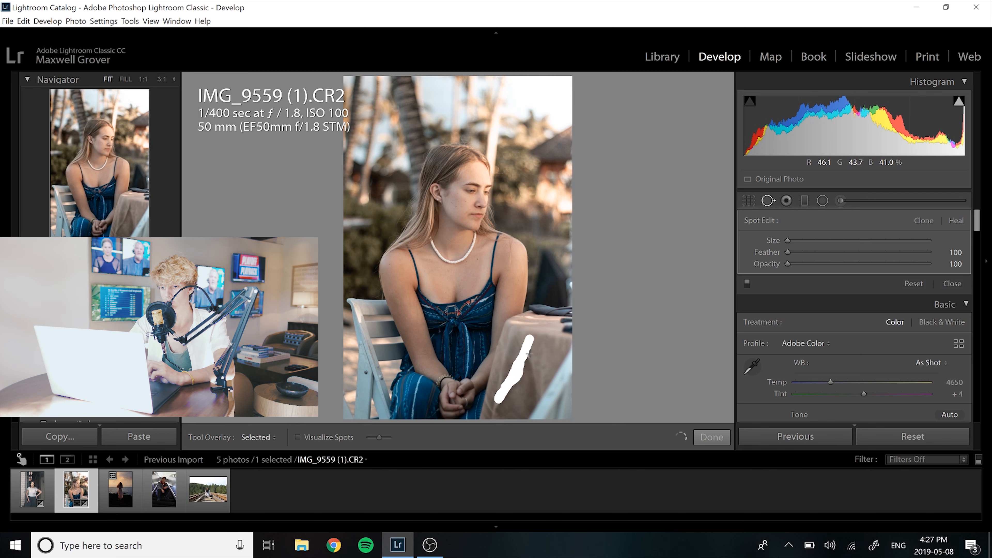
click(775, 199)
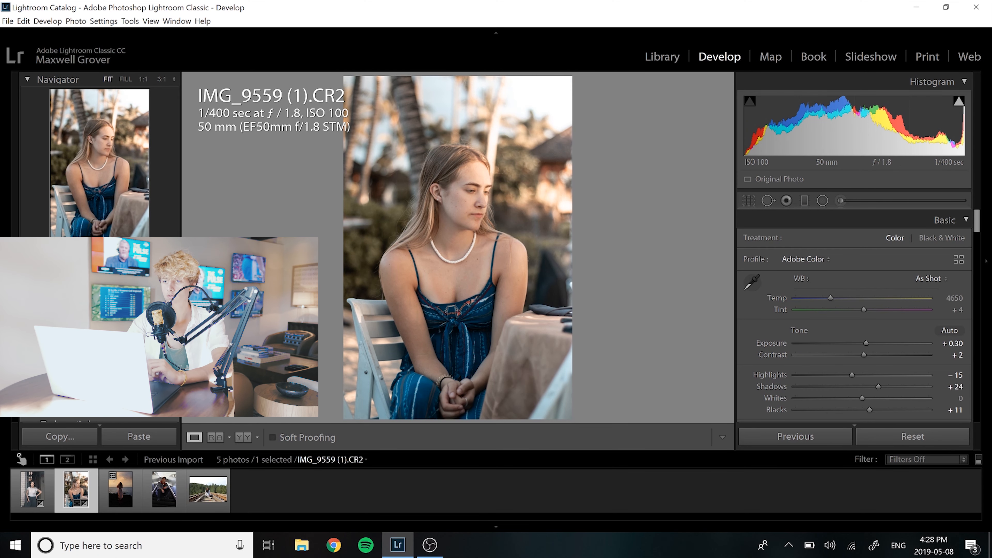
Open the sunset photo IMG_9644.CR2 and lift its dark areas with Shadows +91 and Blacks +86
click(122, 493)
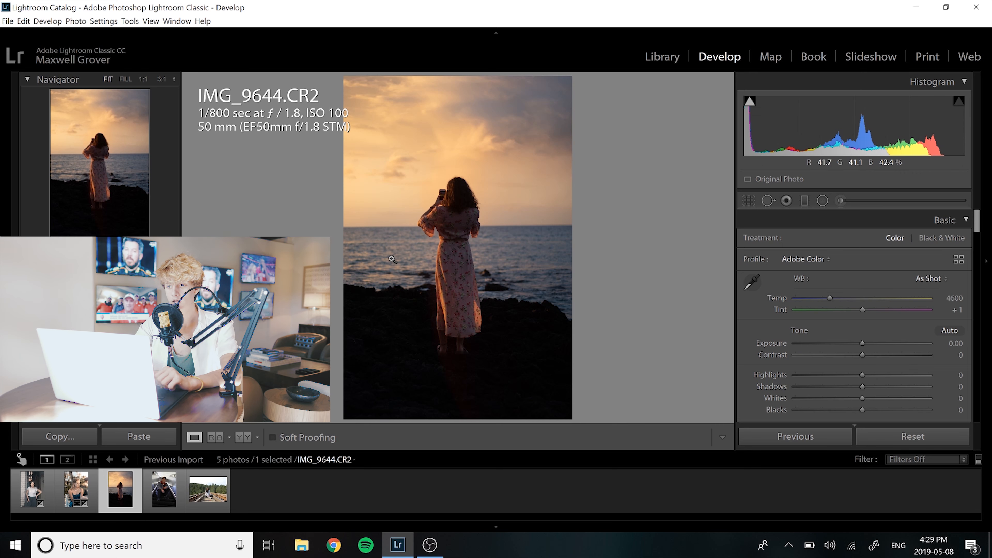
click(894, 386)
click(895, 409)
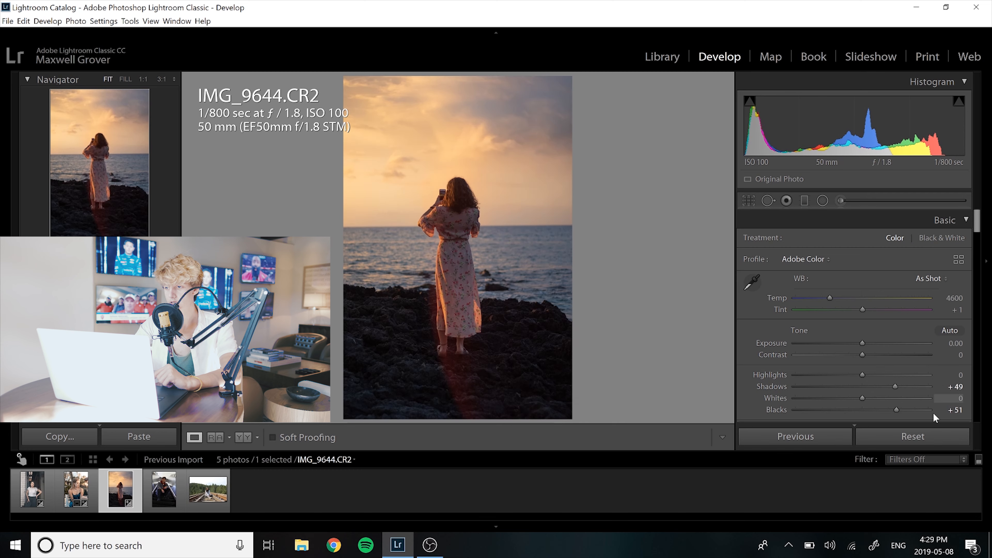
click(921, 409)
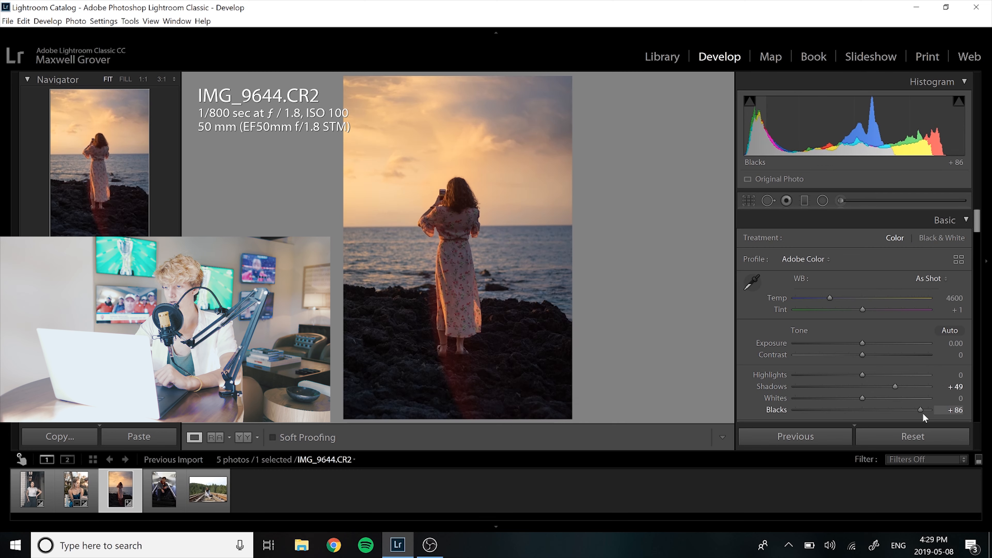
click(924, 386)
Compare the sunset photo before and after the shadow lift, and examine the foreground rocks at 1:1
key(backslash)
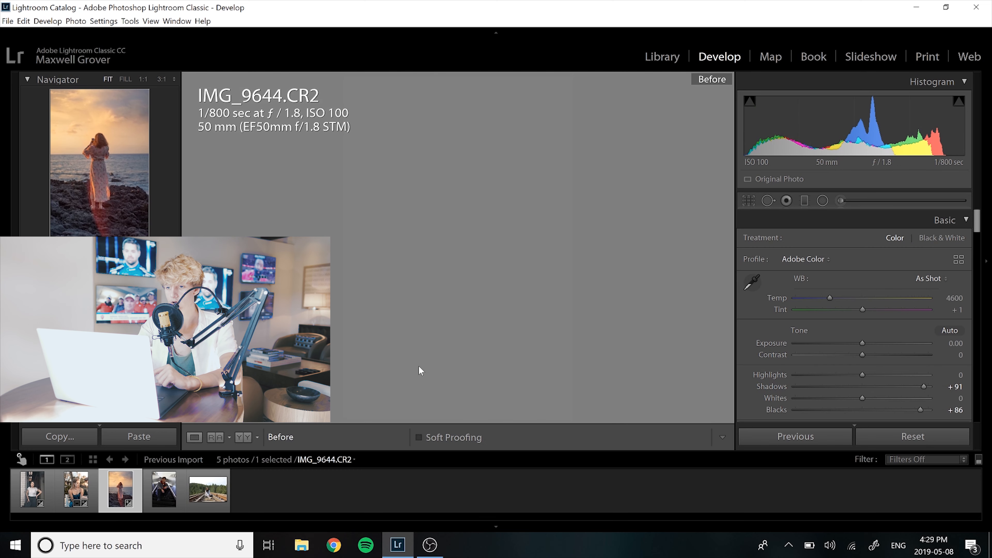
key(backslash)
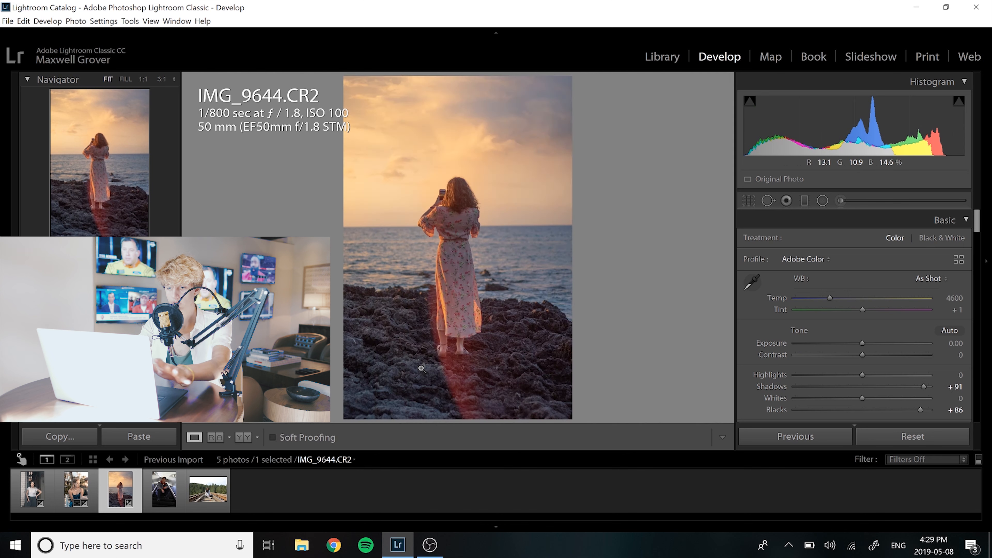
click(508, 360)
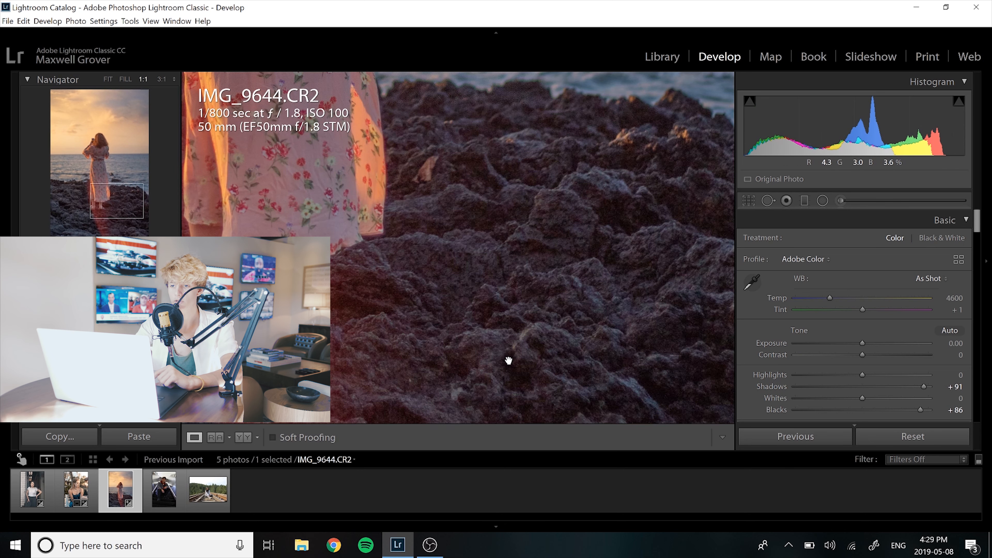
Reduce the dark-area lift on the sunset photo to Shadows +49 and Blacks +50, with the whole photo in view
click(557, 356)
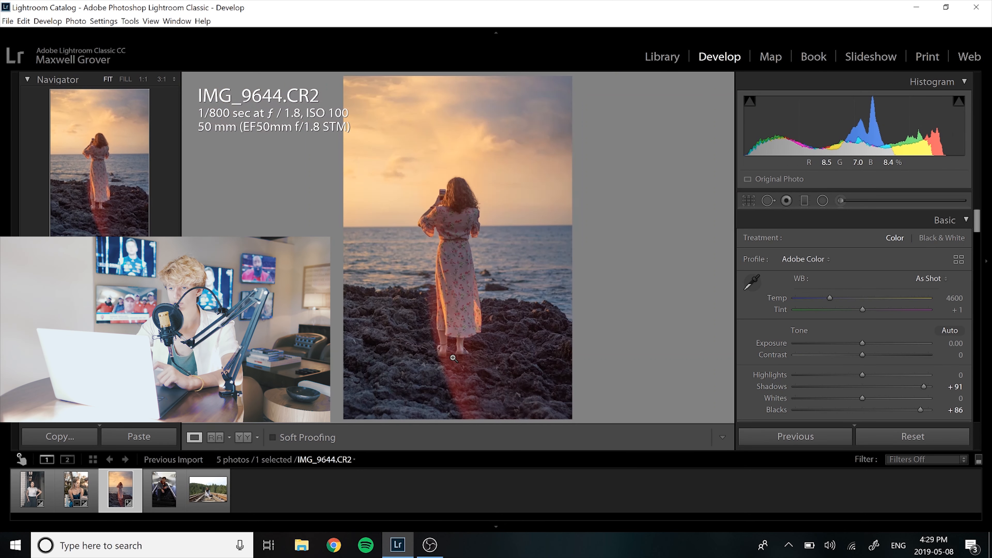
click(895, 387)
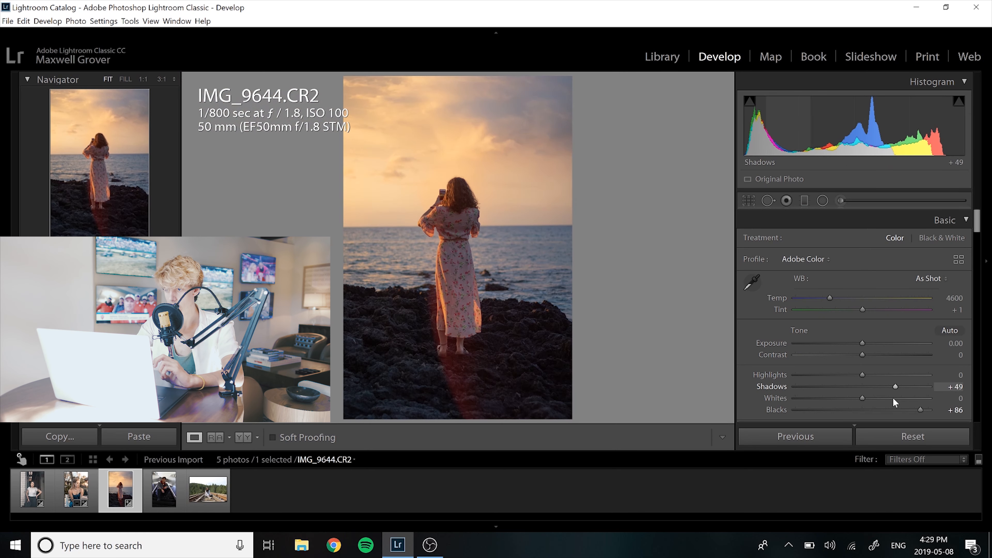
click(896, 410)
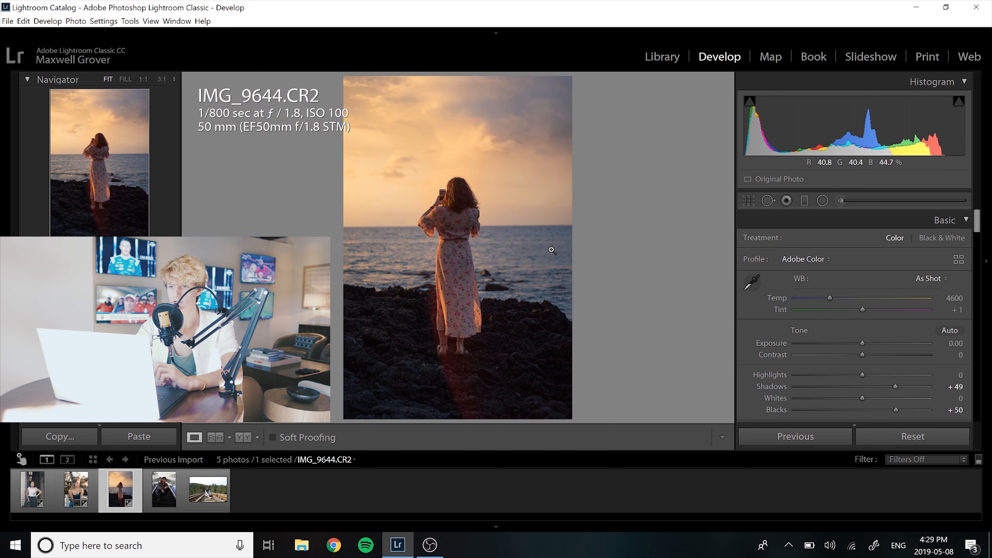
Add a diagonal graduated filter over the sky beside the woman with Temp 23, Tint 53 and Exposure 0.98
click(805, 201)
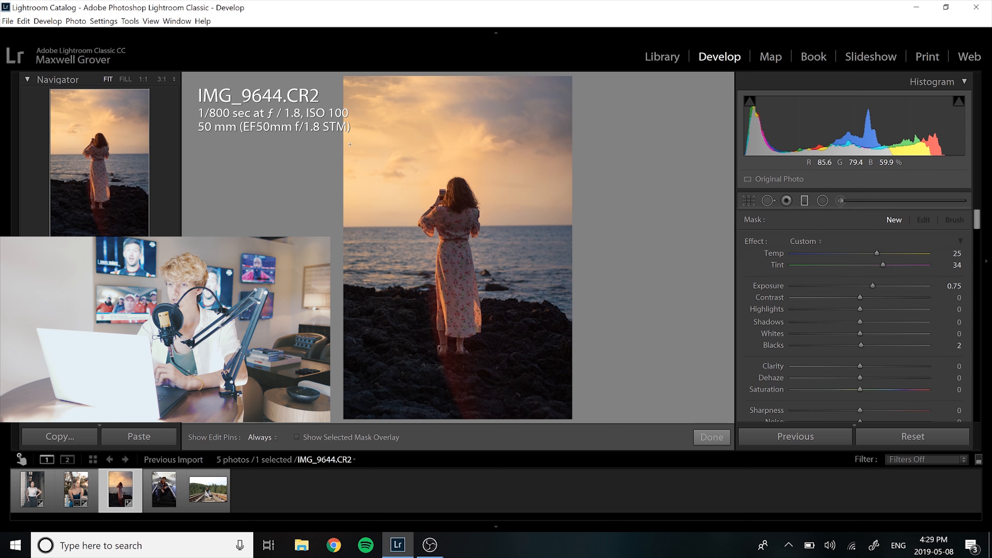
drag(402, 159, 477, 213)
drag(908, 288, 893, 289)
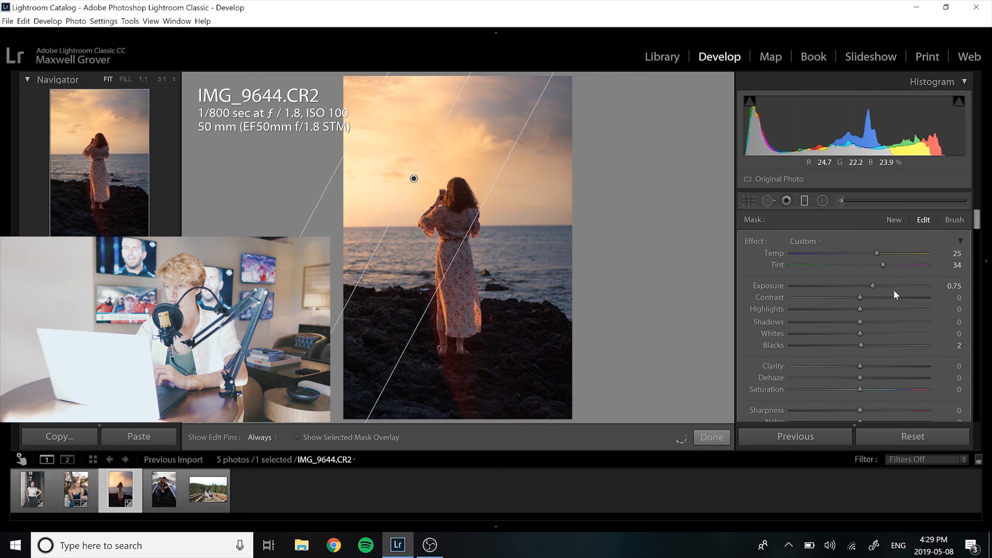
drag(894, 286, 877, 286)
mouse_move(882, 264)
mouse_down()
mouse_move(896, 264)
mouse_move(872, 252)
mouse_up()
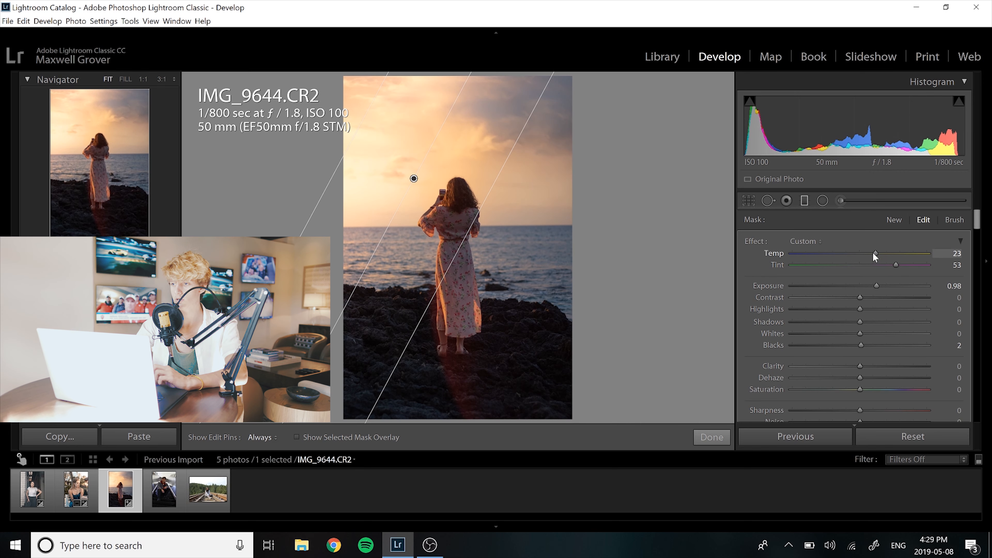
click(805, 201)
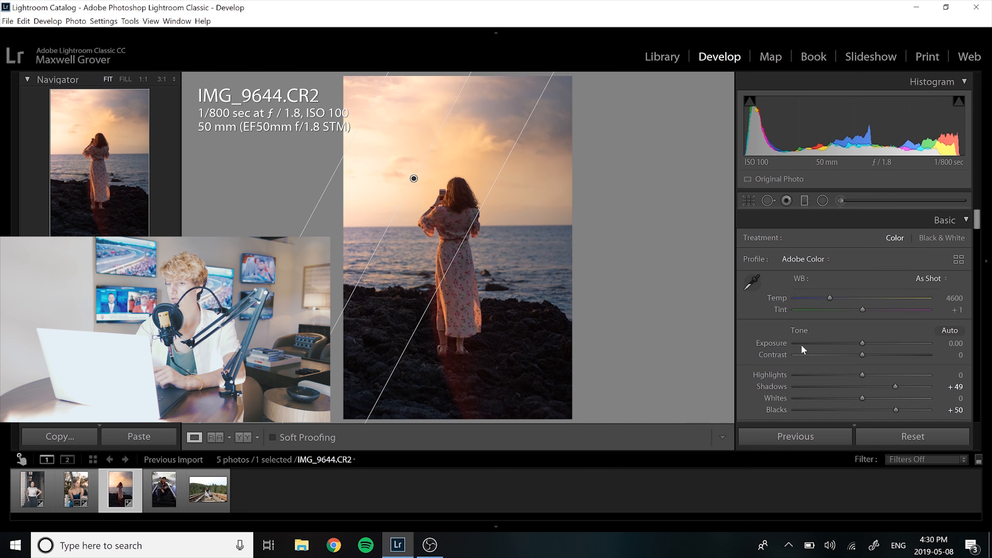
Calibrate the colors: Shadows Tint -17, Red Primary Hue -11 and Saturation -23, Green Primary Hue +23, Blue Primary Hue -24
drag(977, 260, 966, 443)
mouse_move(861, 398)
mouse_down()
mouse_move(835, 398)
mouse_move(846, 399)
mouse_up()
drag(862, 312, 848, 310)
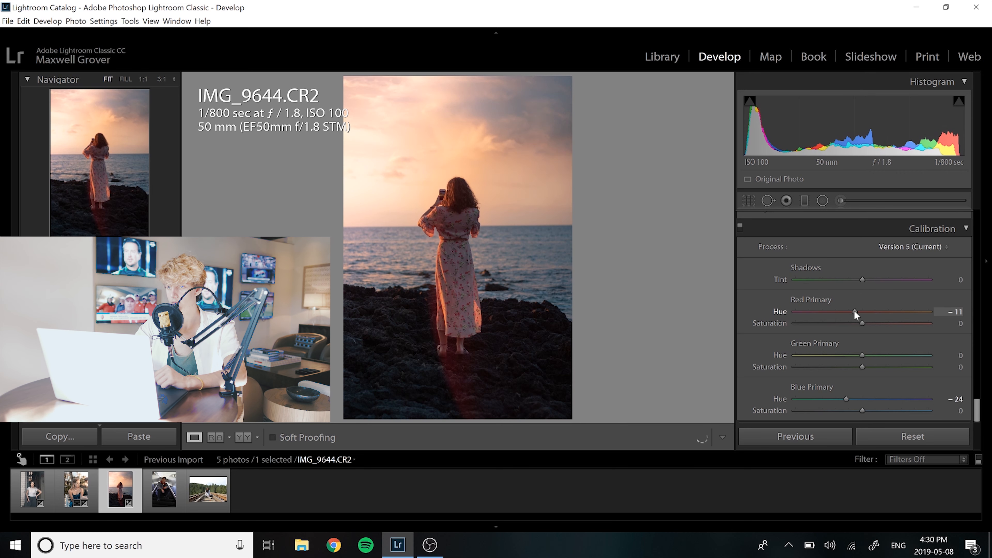
drag(862, 355, 847, 323)
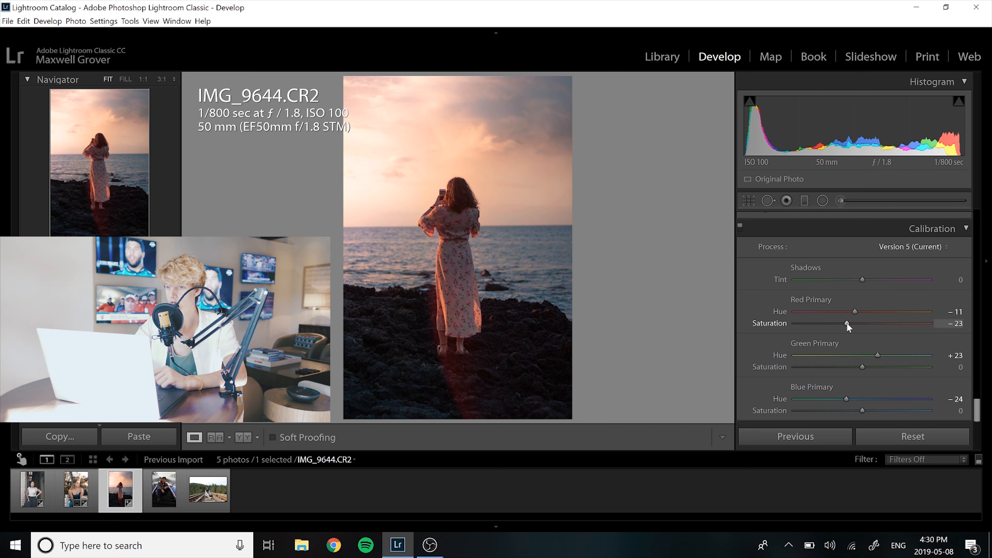
mouse_move(862, 280)
mouse_down()
mouse_move(843, 280)
mouse_move(869, 280)
mouse_up()
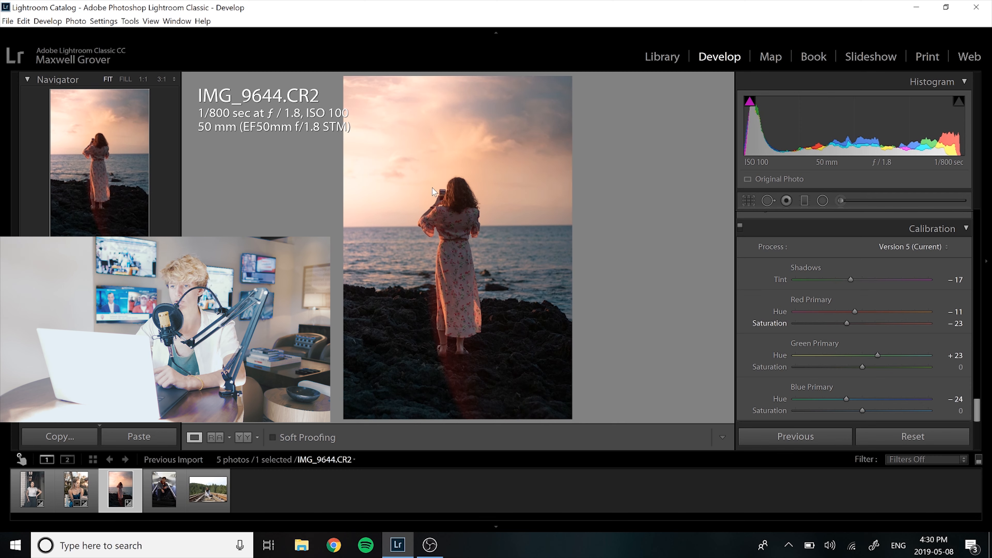
Set Split Toning to Highlights Hue 32, with Shadows Hue 170 and Saturation 4
drag(978, 404, 978, 306)
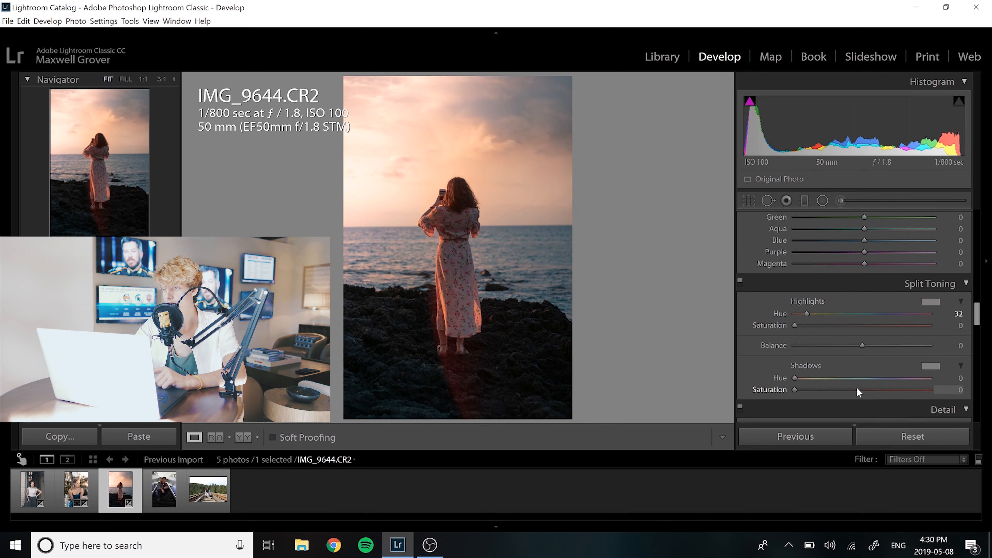
click(857, 377)
drag(811, 390, 801, 388)
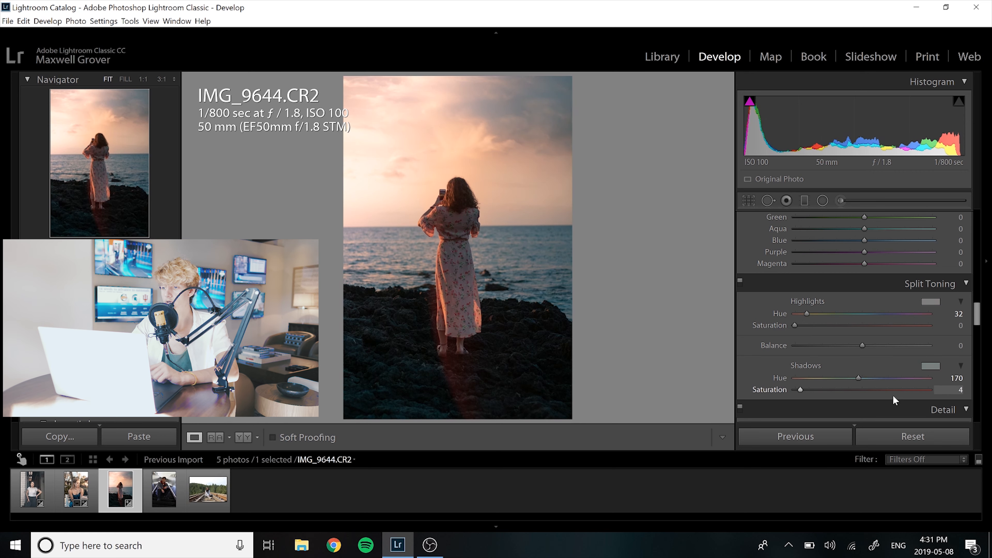
Raise the photo's overall Exposure to +0.24 and start the Crop tool
drag(978, 313, 978, 223)
drag(862, 308, 865, 308)
click(745, 197)
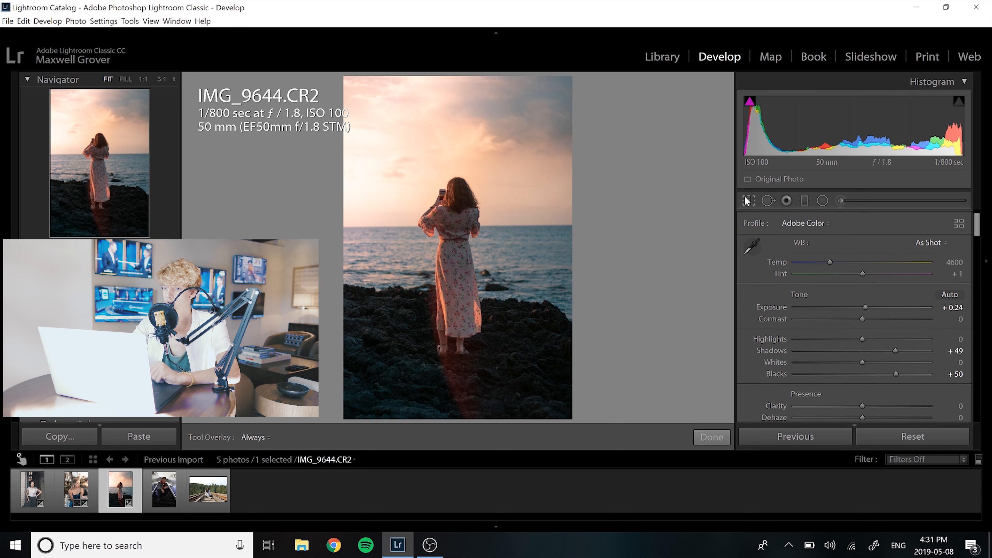